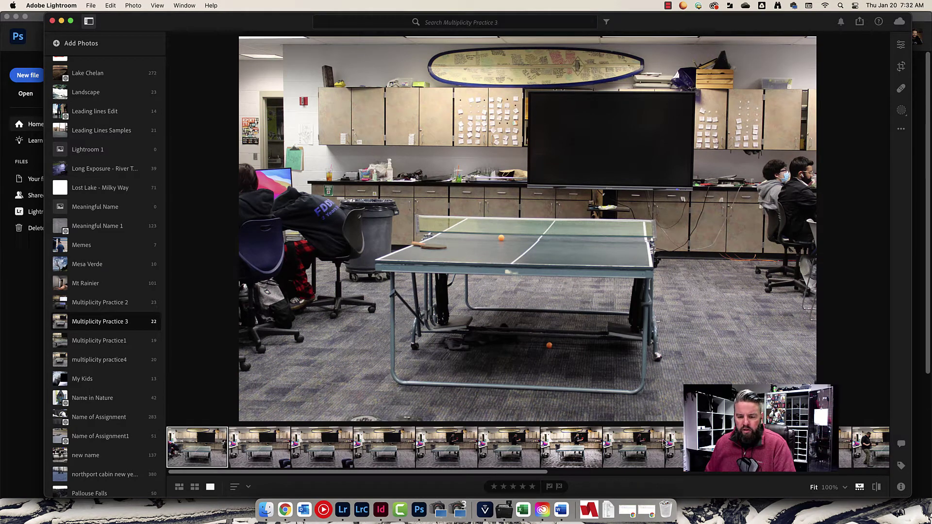
- Browse the filmstrip and give five stars to the first two shots of the man
{"action": "scroll", "coordinate": [371, 460], "scroll_direction": "right", "scroll_amount": 10}
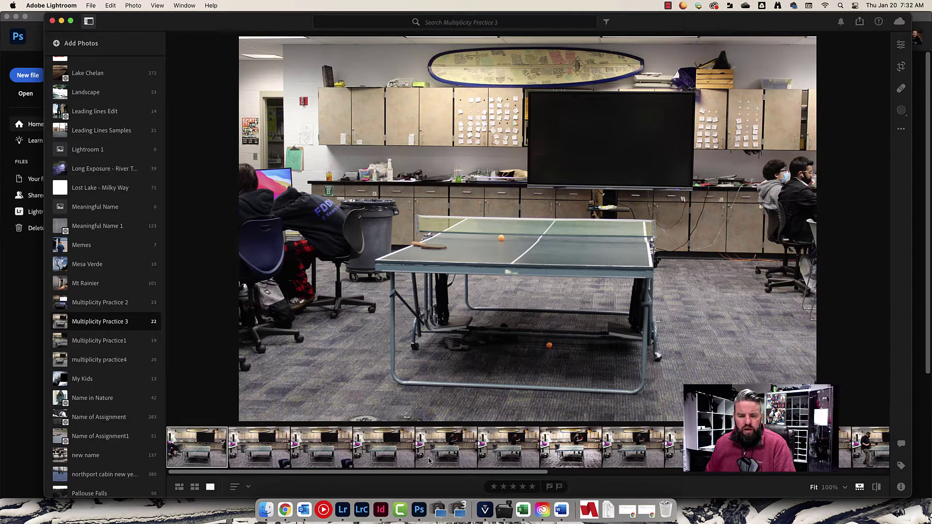
{"action": "scroll", "coordinate": [429, 460], "scroll_direction": "right", "scroll_amount": 1}
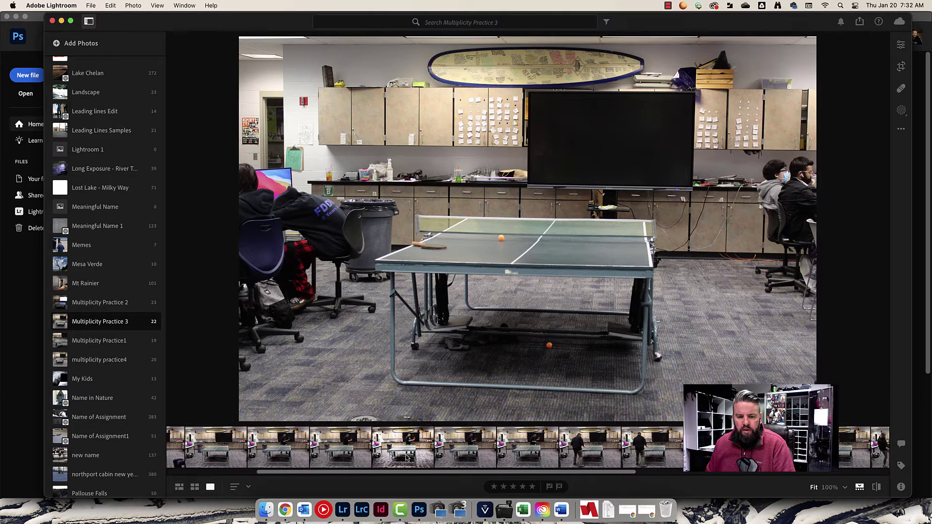
{"action": "left_click", "coordinate": [483, 450]}
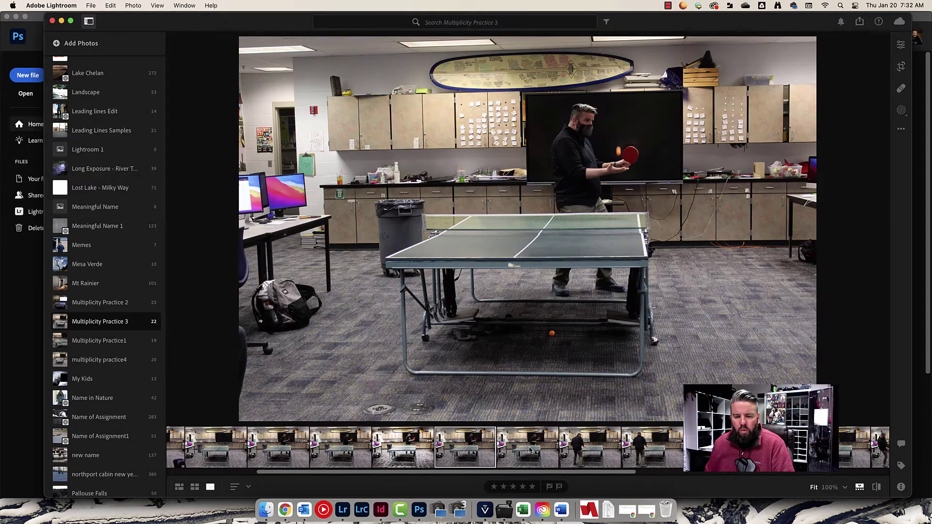
{"action": "left_click", "coordinate": [581, 450]}
{"action": "key", "text": "Left"}
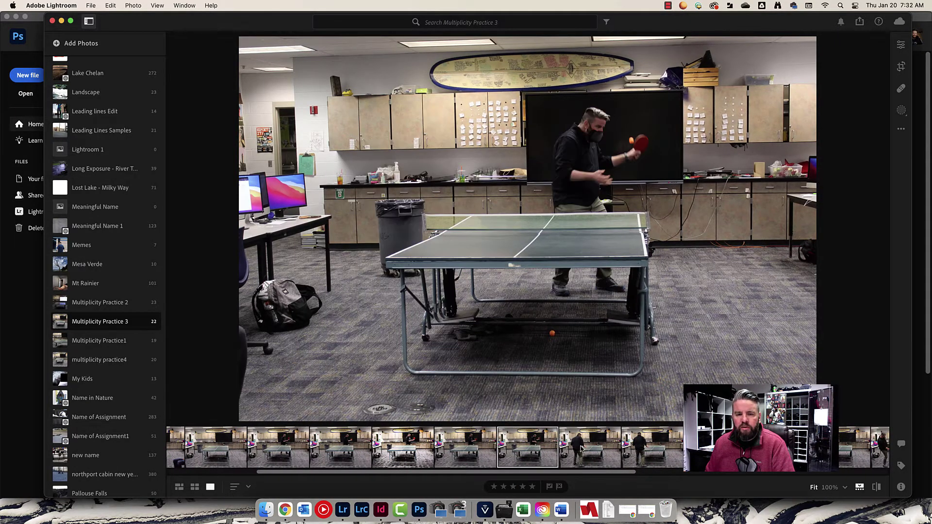
{"action": "key", "text": "5"}
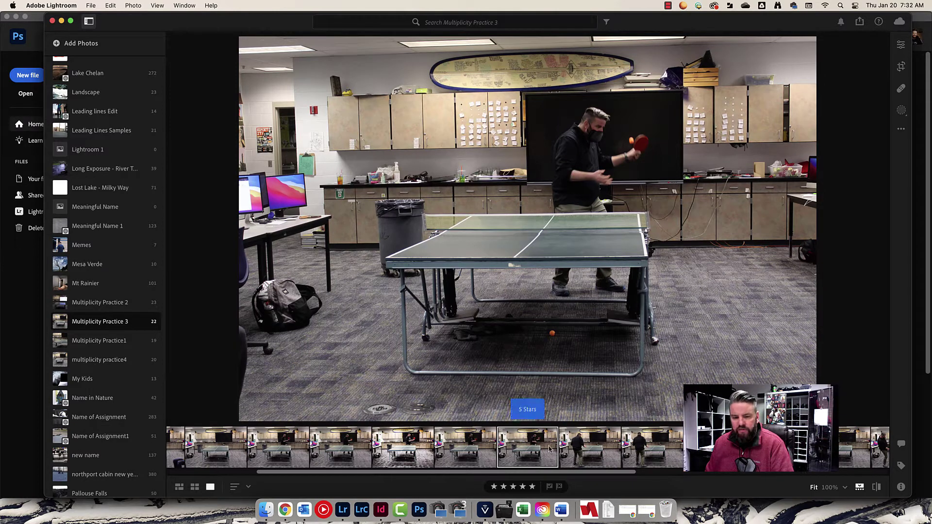
{"action": "left_click", "coordinate": [591, 452]}
{"action": "key", "text": "5"}
- Rate the shot of the man on the right and the camera-holding shot five stars
{"action": "scroll", "coordinate": [620, 450], "scroll_direction": "right", "scroll_amount": 10}
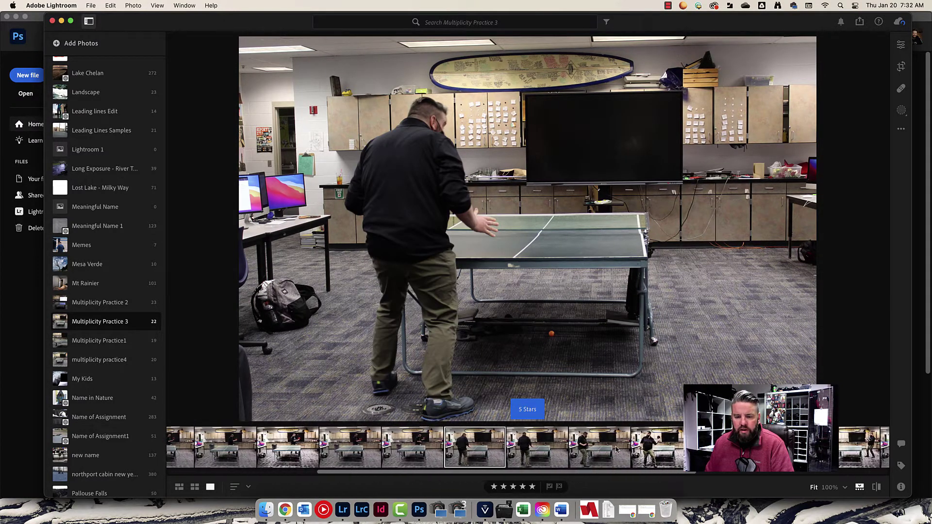
{"action": "scroll", "coordinate": [647, 452], "scroll_direction": "right", "scroll_amount": 4}
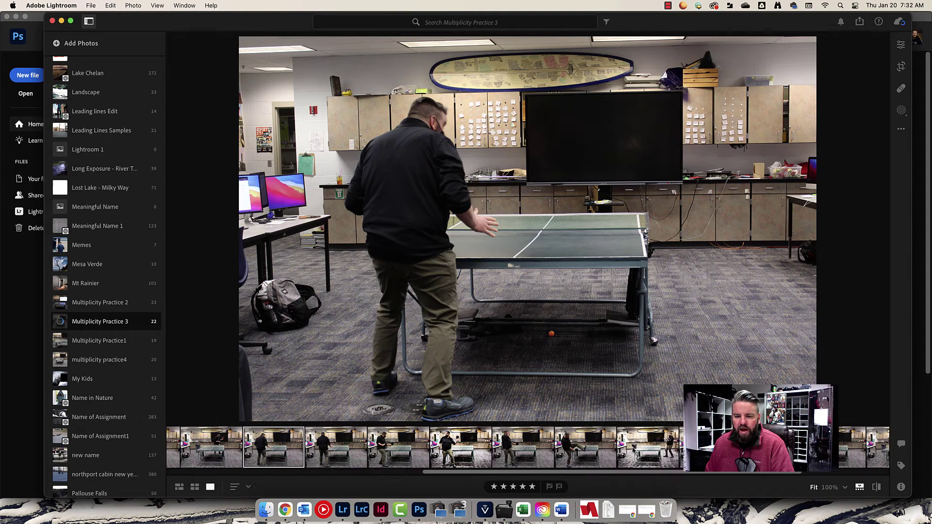
{"action": "left_click", "coordinate": [675, 449]}
{"action": "key", "text": "5"}
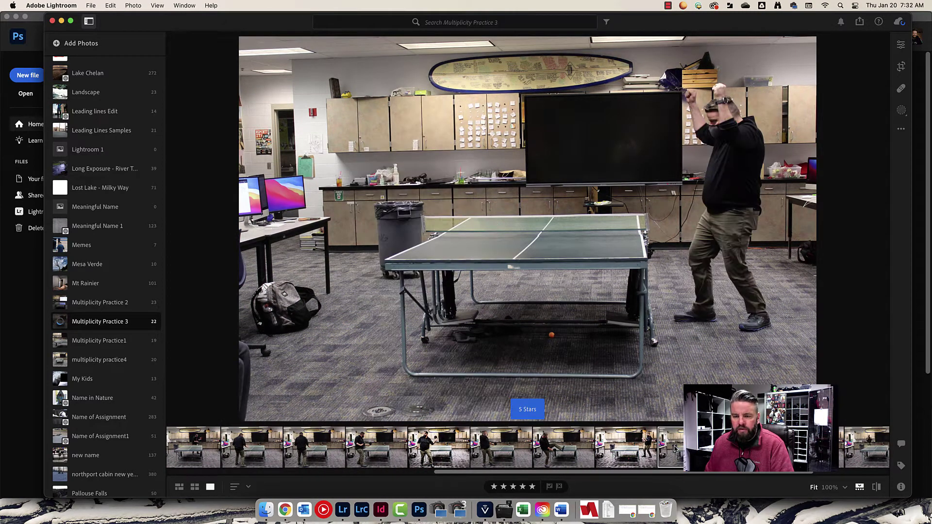
{"action": "scroll", "coordinate": [673, 450], "scroll_direction": "right", "scroll_amount": 4}
{"action": "scroll", "coordinate": [673, 449], "scroll_direction": "right", "scroll_amount": 1}
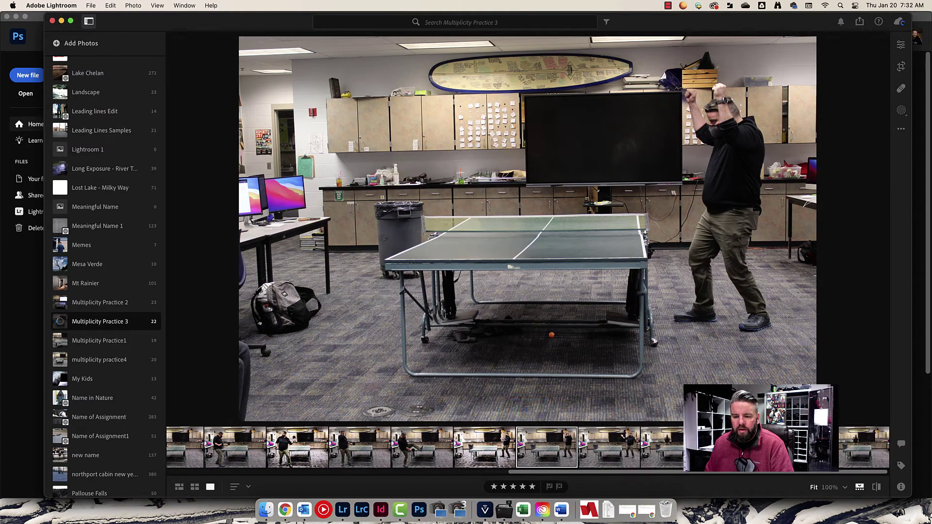
{"action": "left_click", "coordinate": [672, 449]}
{"action": "key", "text": "5"}
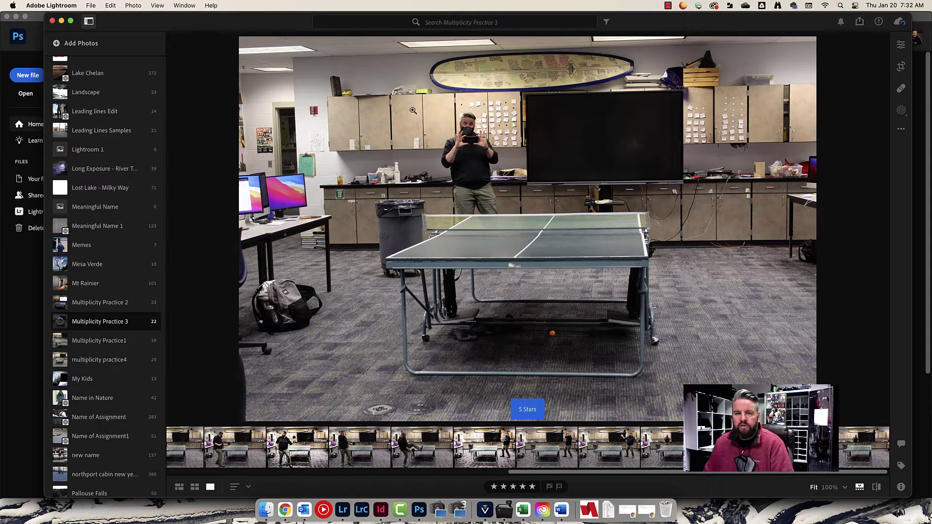
- Filter the album to five-star ratings and view the first of the four shots
{"action": "left_click", "coordinate": [607, 23]}
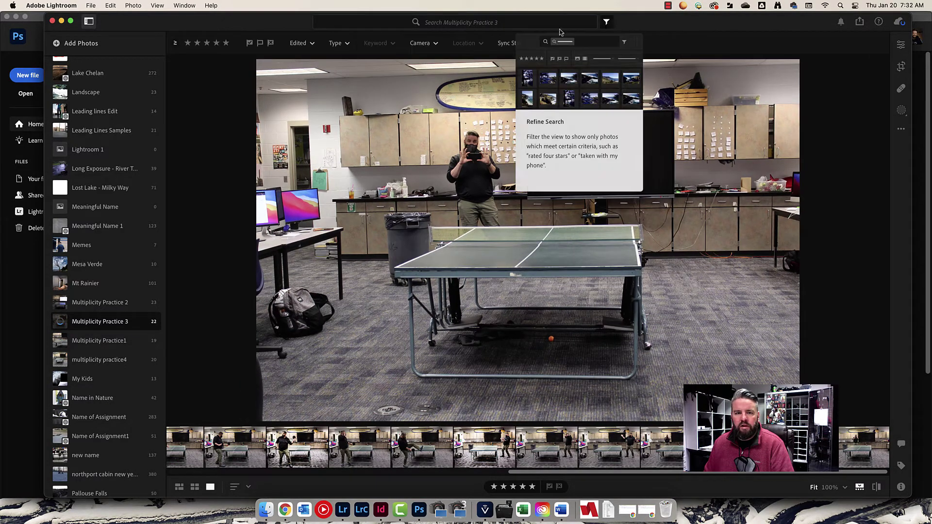
{"action": "left_click", "coordinate": [226, 44]}
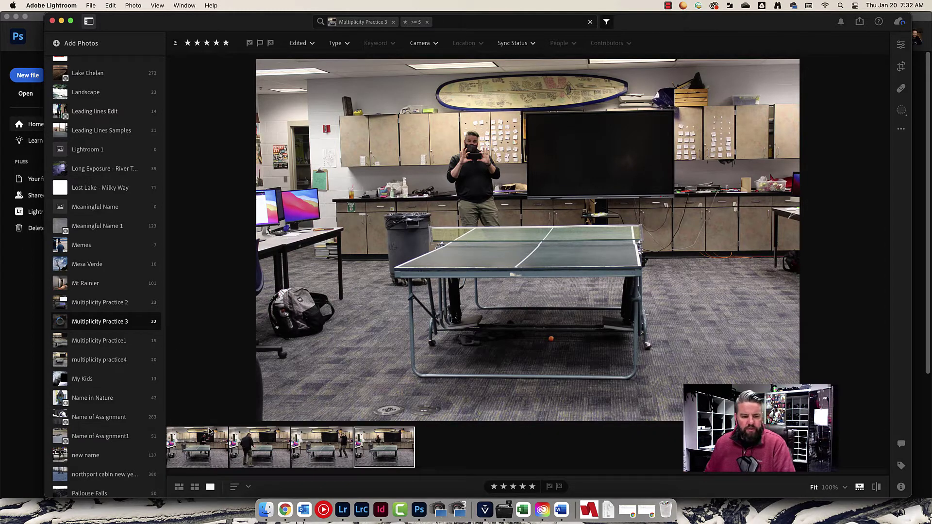
{"action": "left_click", "coordinate": [197, 452]}
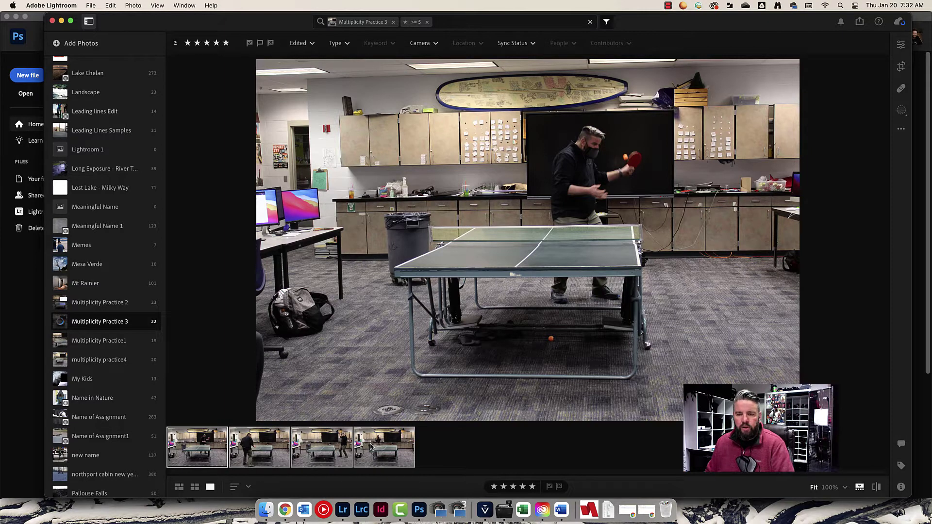
- Apply Auto correction and Clarity +31 to the first photo, then paste those settings onto all four
{"action": "left_click", "coordinate": [900, 45]}
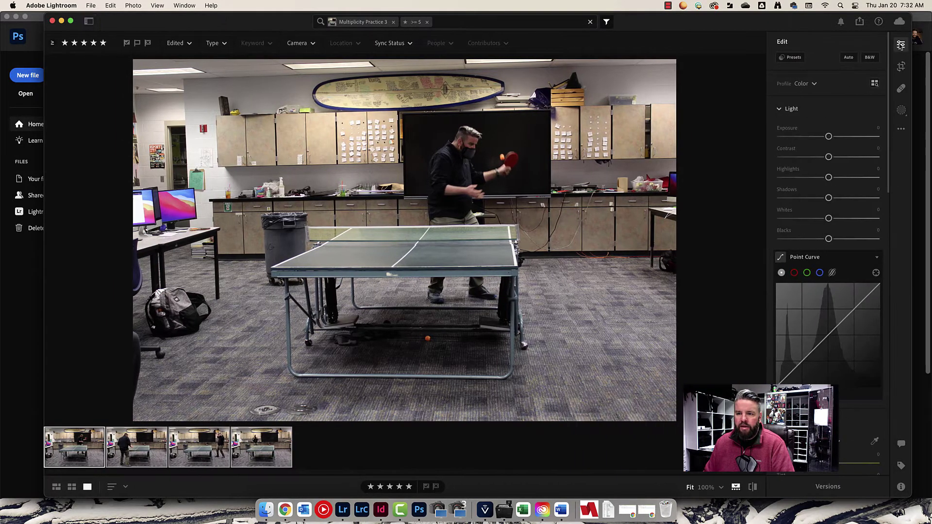
{"action": "left_click", "coordinate": [848, 58]}
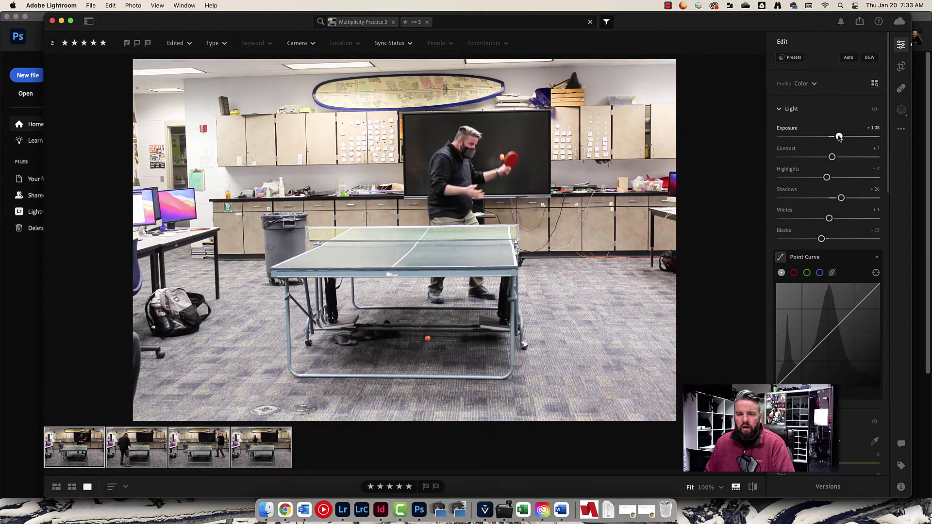
{"action": "scroll", "coordinate": [833, 242], "scroll_direction": "down", "scroll_amount": 5}
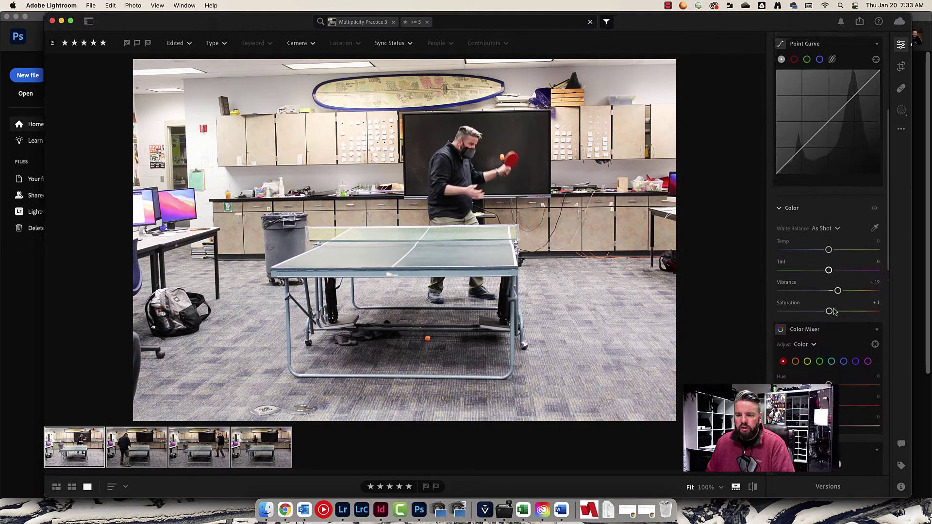
{"action": "scroll", "coordinate": [833, 311], "scroll_direction": "down", "scroll_amount": 8}
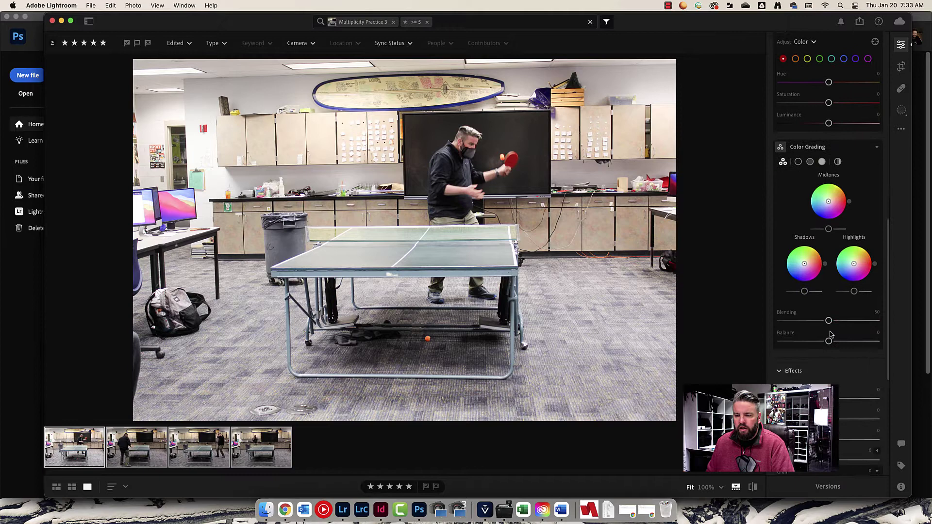
{"action": "scroll", "coordinate": [830, 340], "scroll_direction": "down", "scroll_amount": 2}
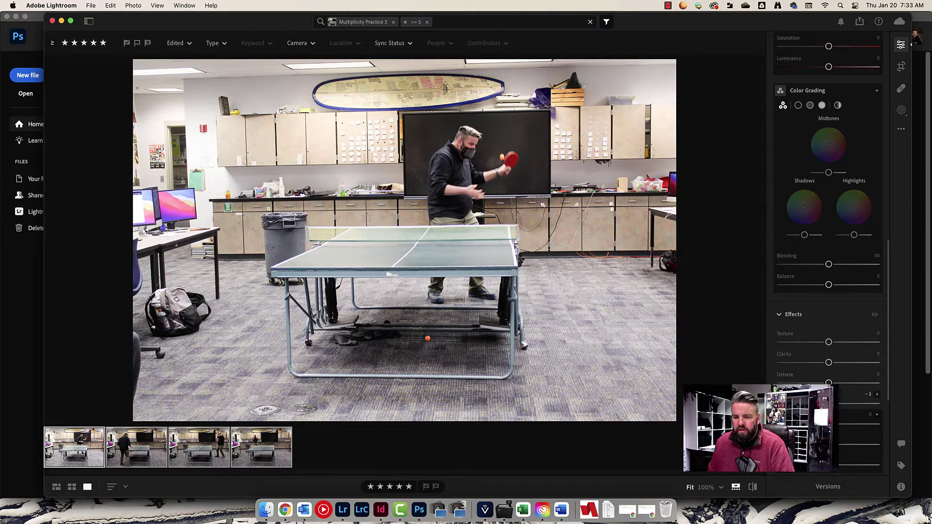
{"action": "left_click_drag", "start_coordinate": [828, 362], "coordinate": [844, 364]}
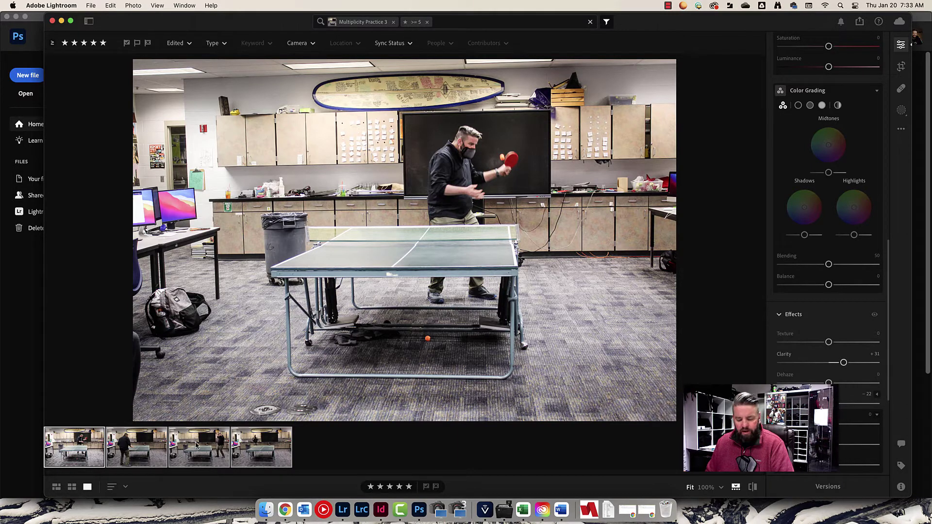
{"action": "key", "text": "super+c"}
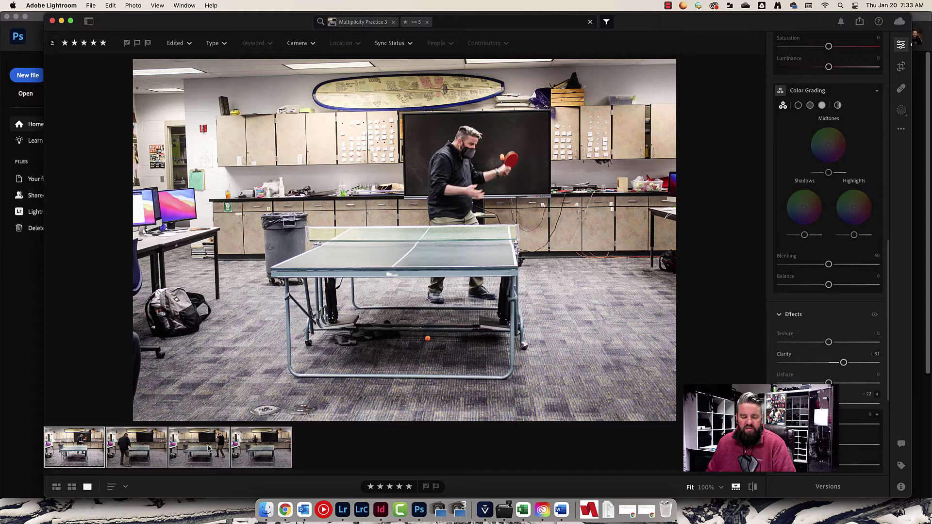
{"action": "key", "text": "shift+super+v"}
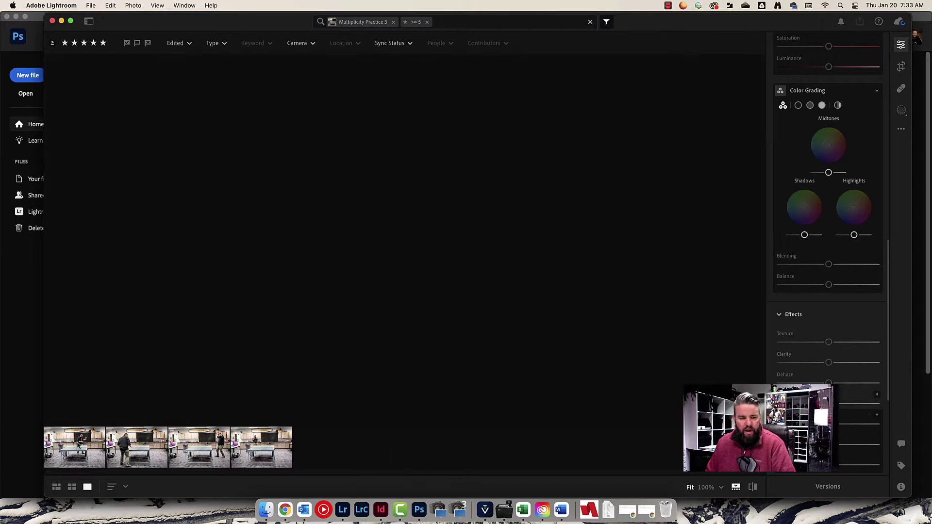
- Export the four edited photos into a new 'mult practice for video' folder beside Mult Practice
{"action": "left_click", "coordinate": [77, 447]}
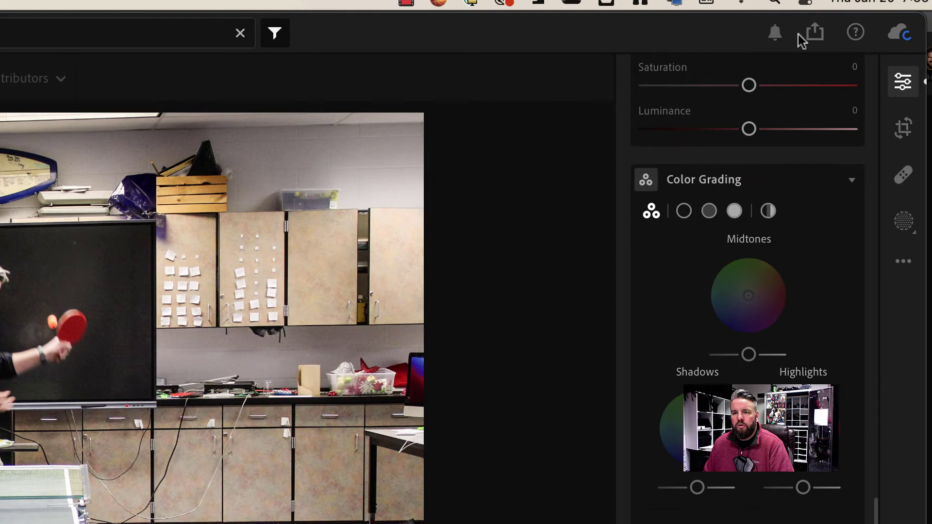
{"action": "left_click", "coordinate": [815, 33]}
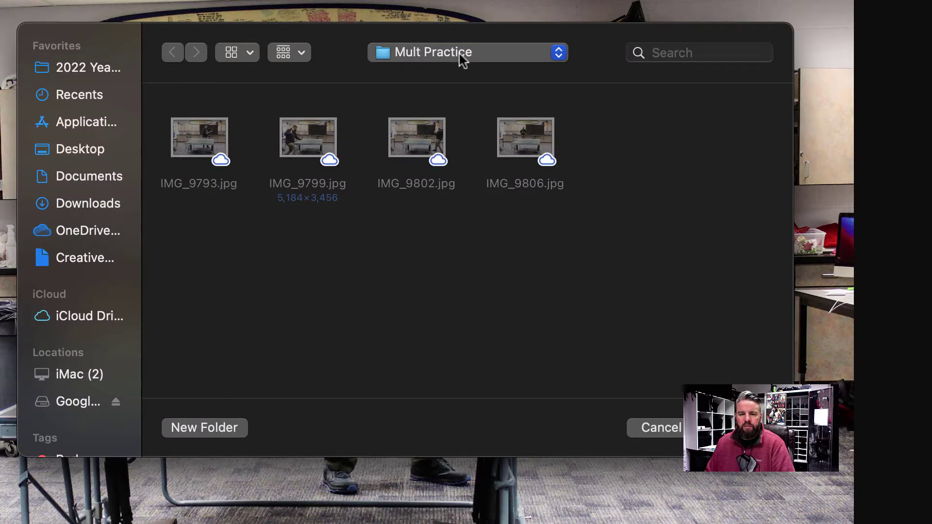
{"action": "left_click", "coordinate": [460, 55]}
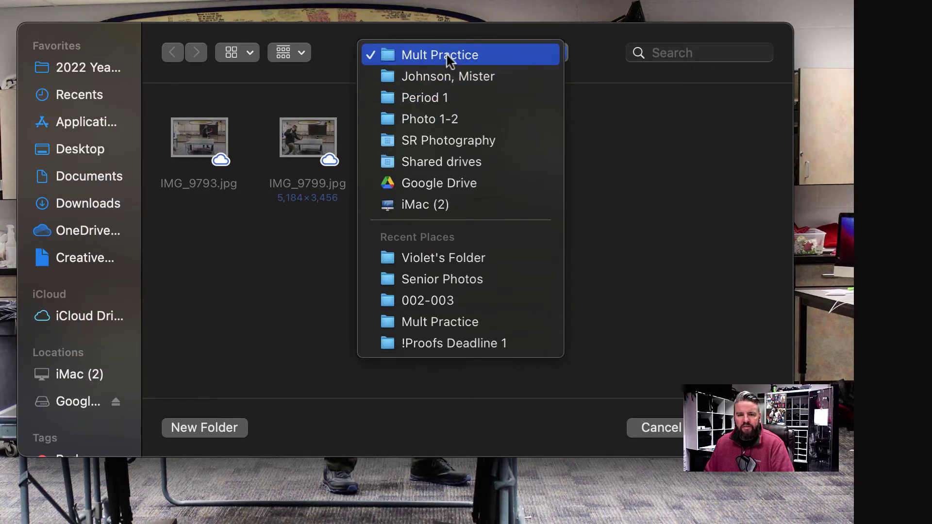
{"action": "left_click", "coordinate": [443, 76]}
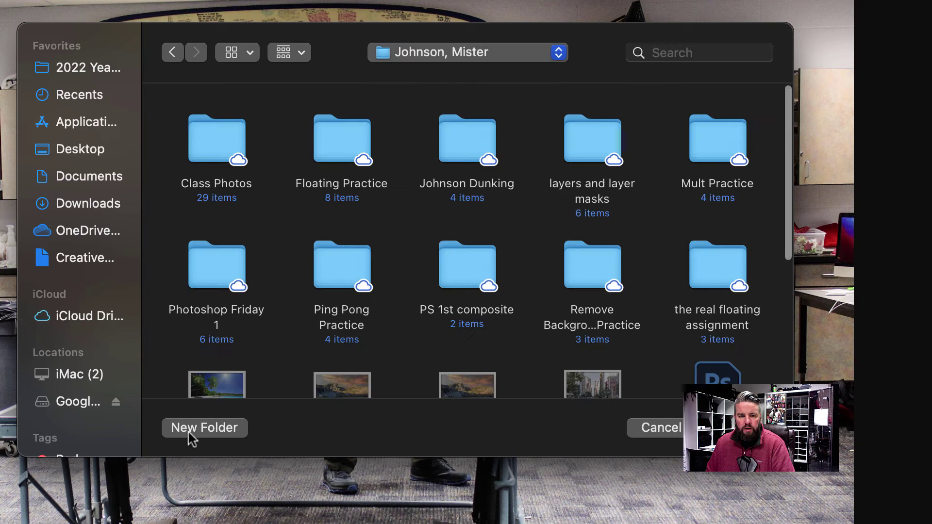
{"action": "left_click", "coordinate": [190, 437]}
{"action": "key", "text": "BackSpace"}
{"action": "type", "text": "mul"}
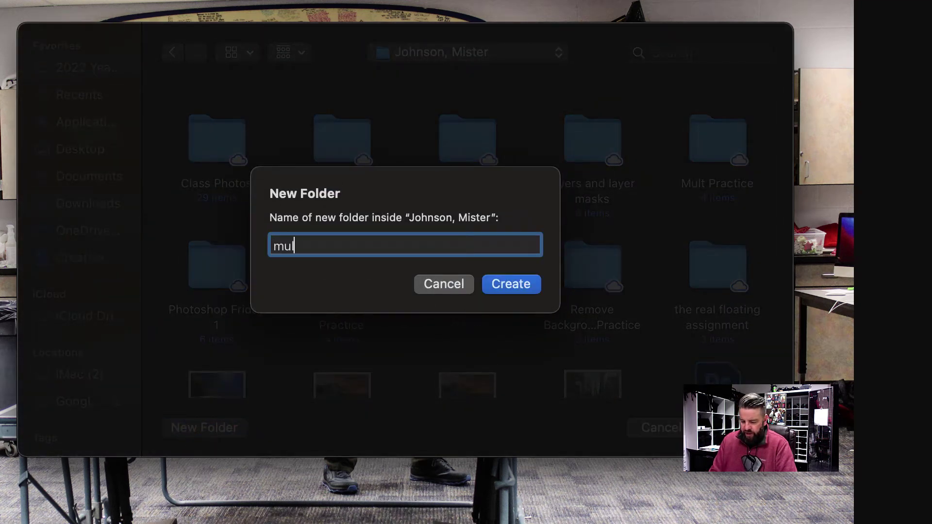
{"action": "type", "text": "t prac"}
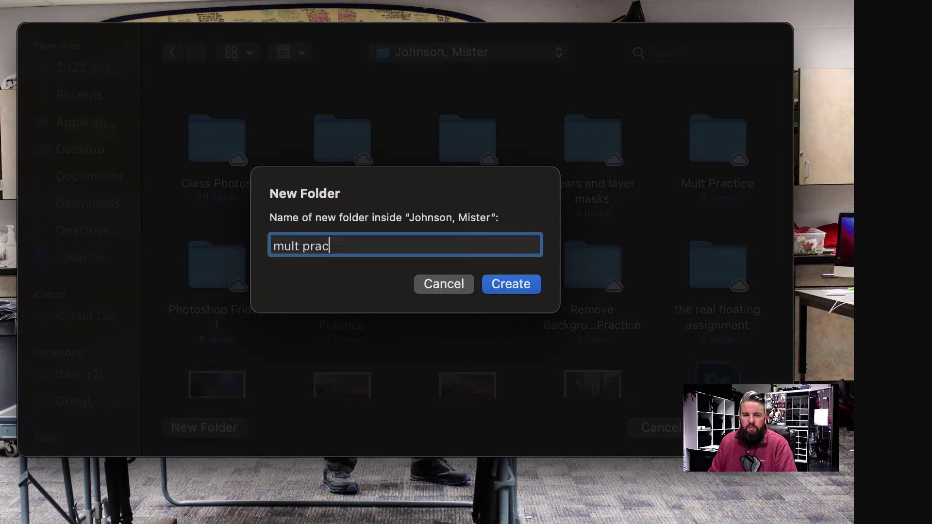
{"action": "type", "text": "tice for video"}
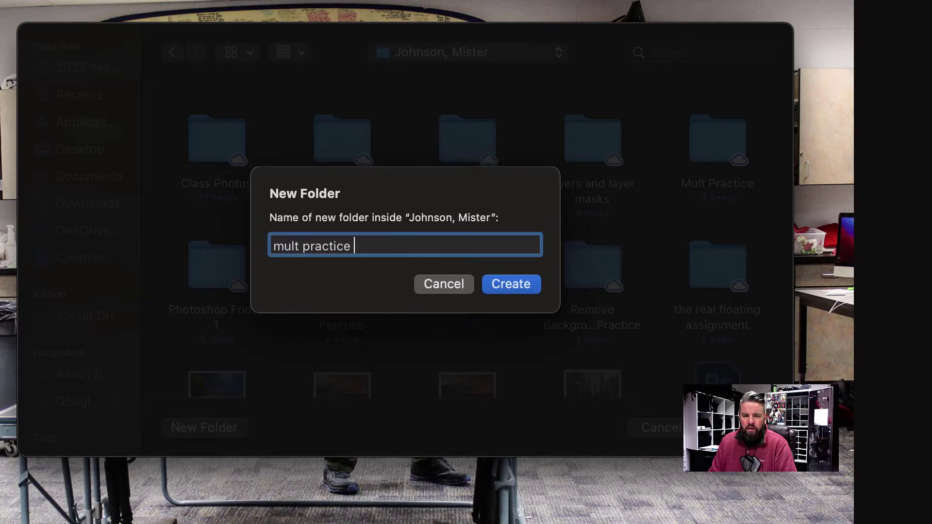
{"action": "key", "text": "Return"}
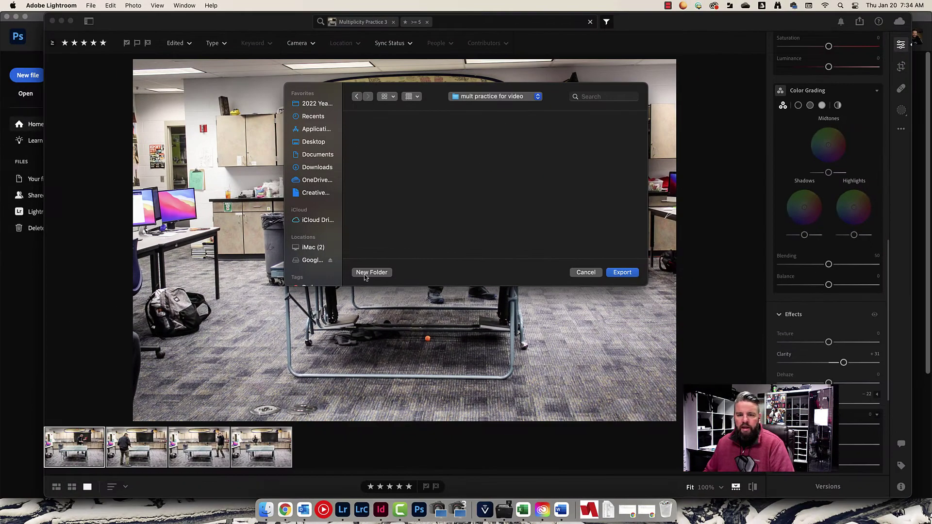
{"action": "left_click", "coordinate": [623, 272]}
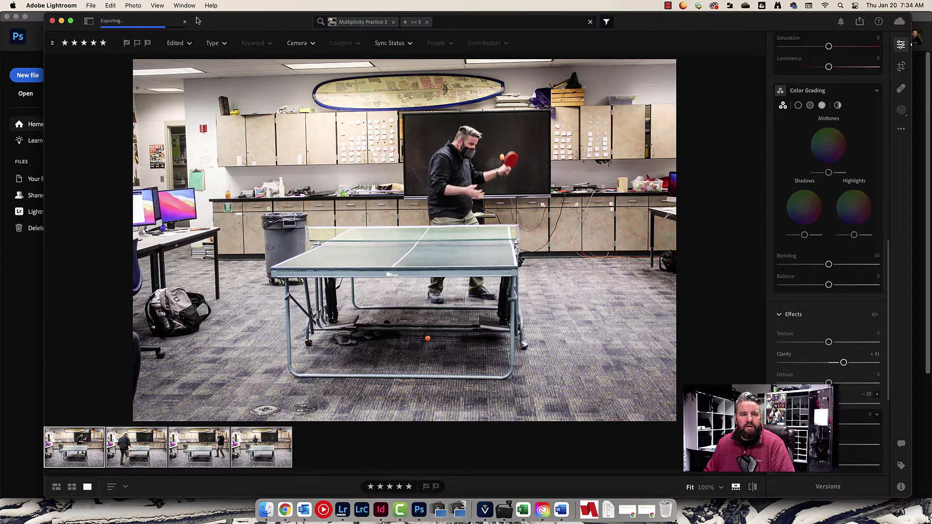
- Close Lightroom and start File > Scripts > Load Files into Stack in Photoshop, using a Folder source
{"action": "left_click", "coordinate": [52, 21]}
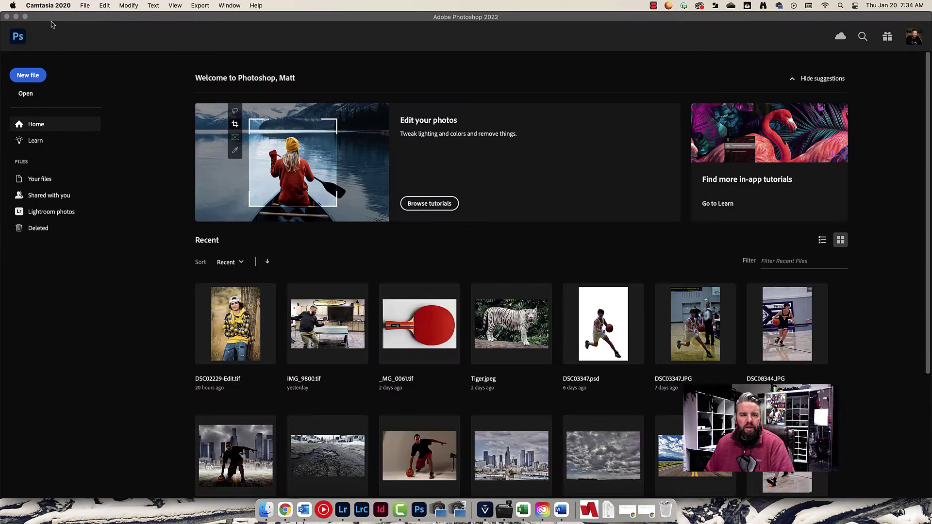
{"action": "left_click", "coordinate": [99, 24]}
{"action": "left_click", "coordinate": [73, 8]}
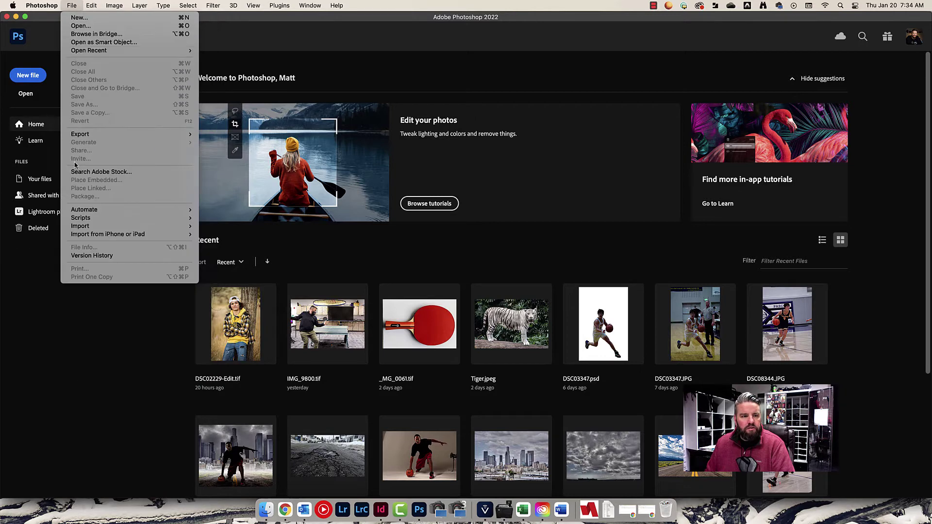
{"action": "mouse_move", "coordinate": [97, 217]}
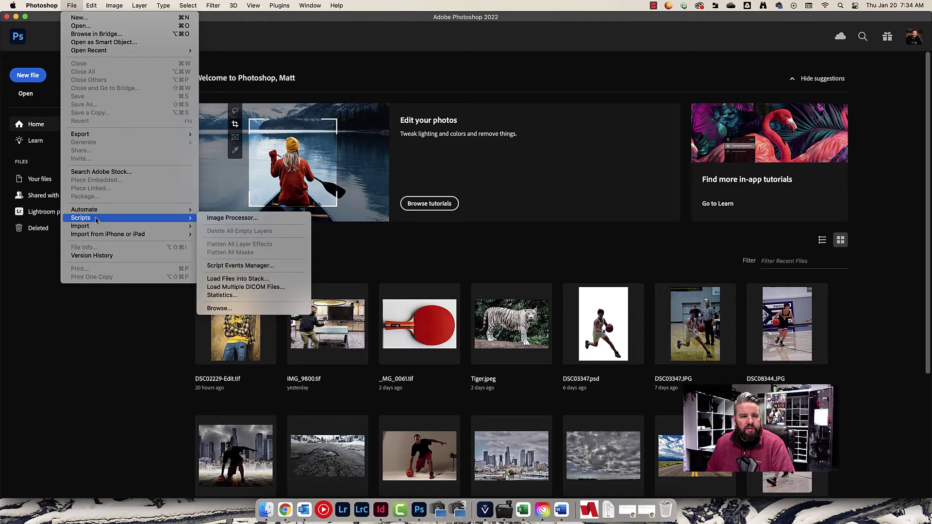
{"action": "left_click", "coordinate": [239, 279]}
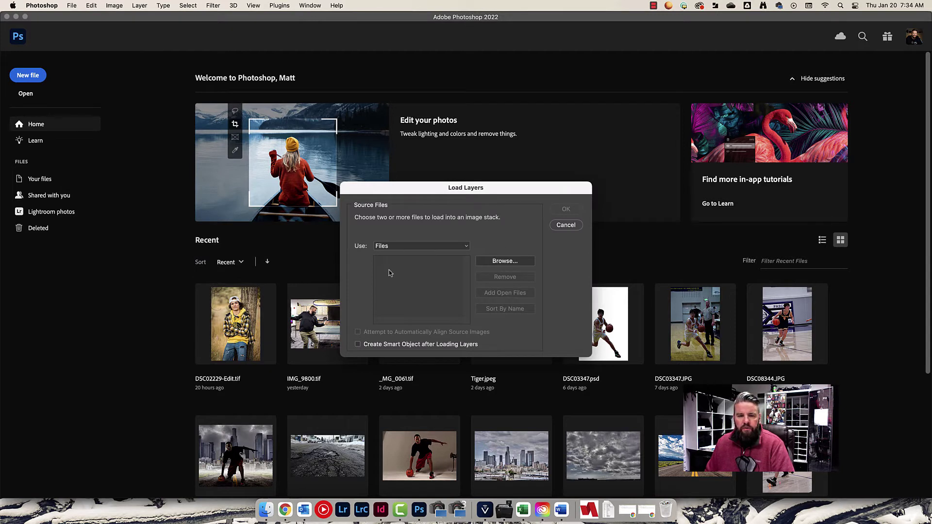
{"action": "left_click", "coordinate": [394, 247]}
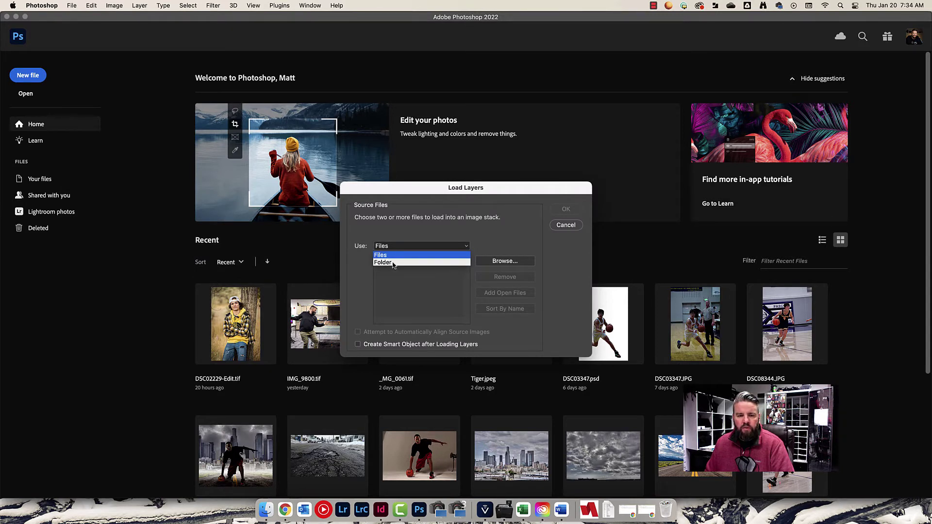
{"action": "left_click", "coordinate": [388, 264]}
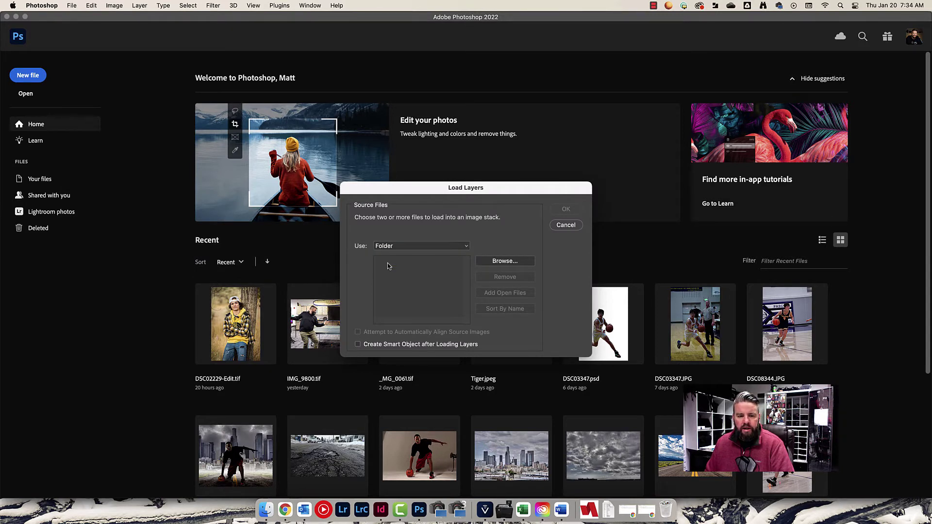
- Choose the 'mult practice for video' folder via Google Drive > Shared drives > SR Photography > Photo 1-2 > Period 1
{"action": "left_click", "coordinate": [495, 261]}
{"action": "left_click", "coordinate": [589, 238]}
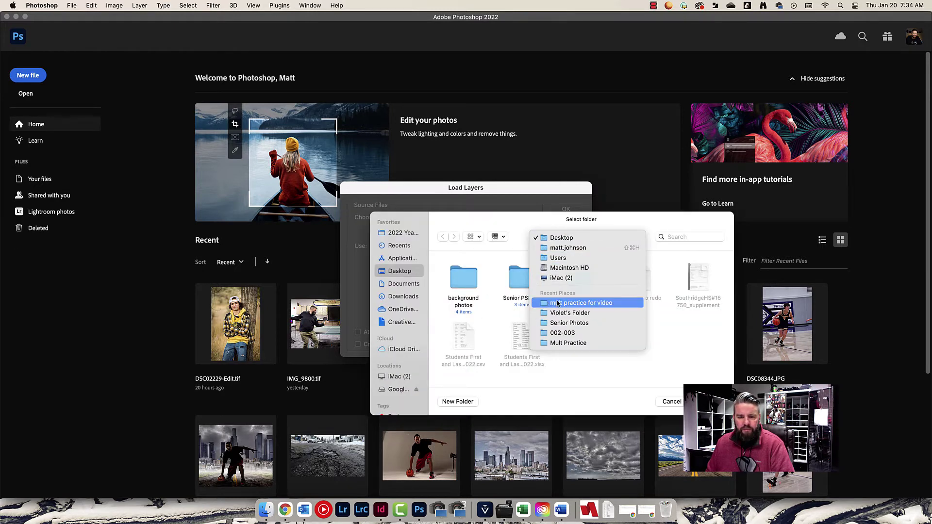
{"action": "left_click", "coordinate": [388, 392]}
{"action": "left_click", "coordinate": [393, 390]}
{"action": "left_click", "coordinate": [499, 286]}
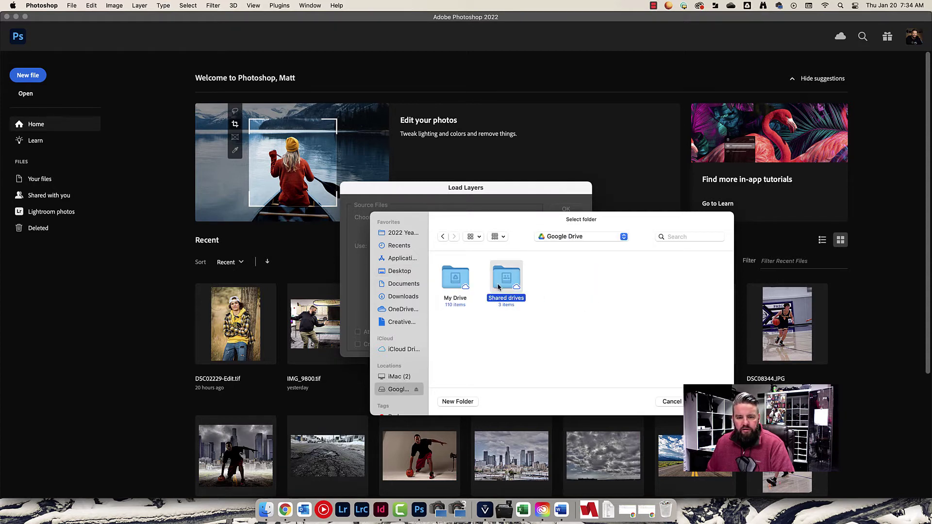
{"action": "left_click", "coordinate": [489, 281]}
{"action": "double_click", "coordinate": [506, 278]}
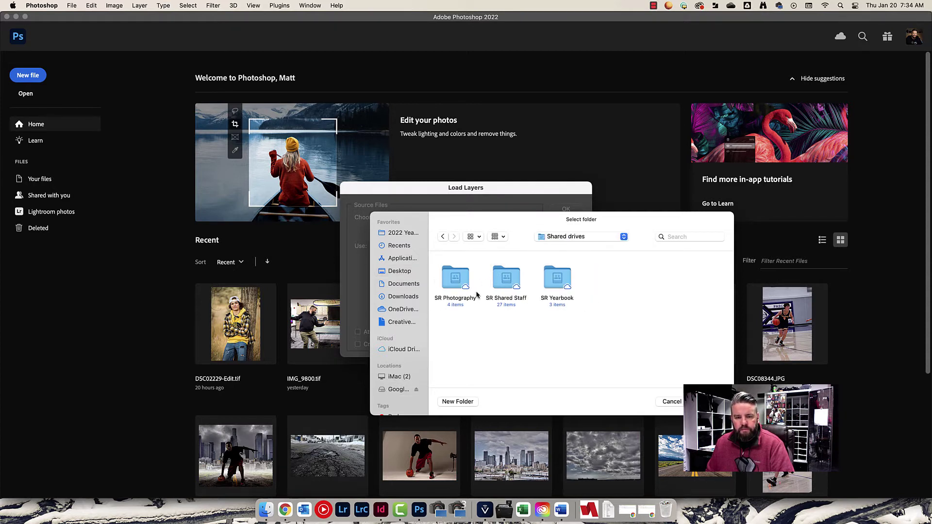
{"action": "double_click", "coordinate": [460, 281]}
{"action": "double_click", "coordinate": [462, 283]}
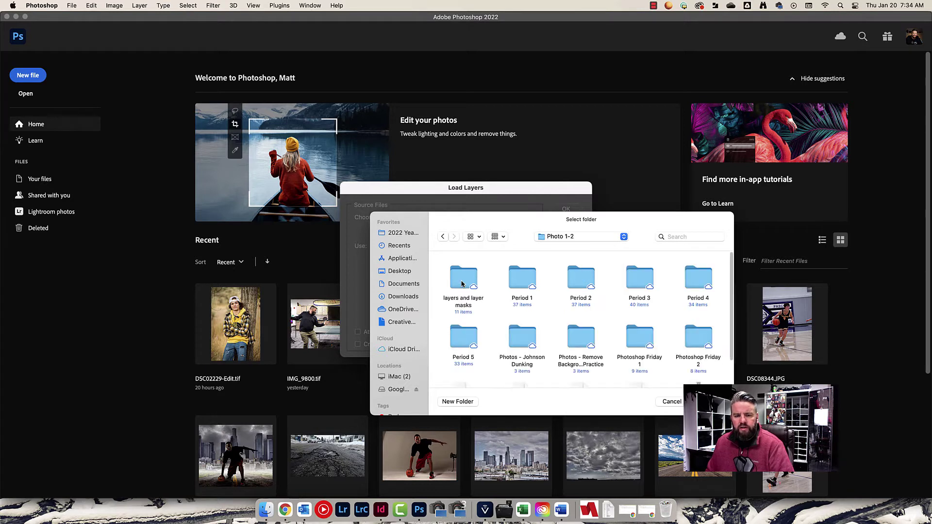
{"action": "double_click", "coordinate": [517, 276]}
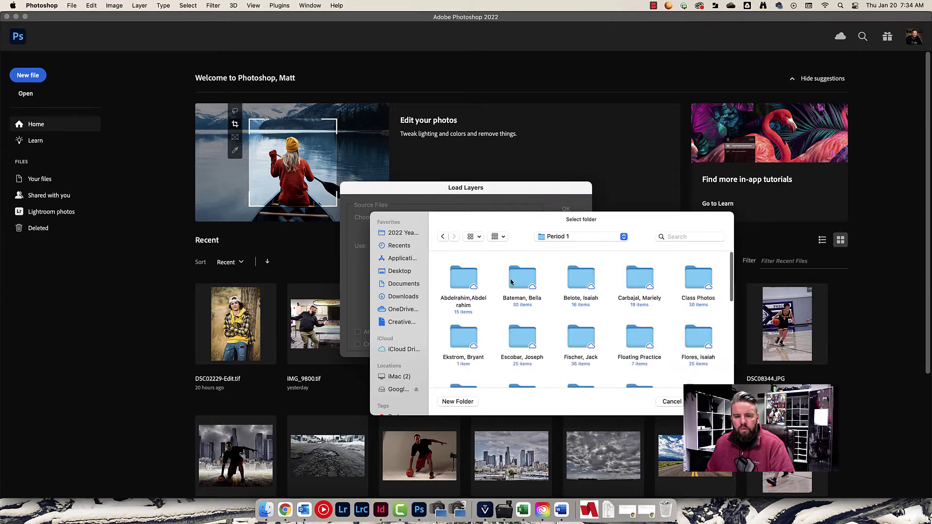
{"action": "scroll", "coordinate": [544, 310], "scroll_direction": "down", "scroll_amount": 4}
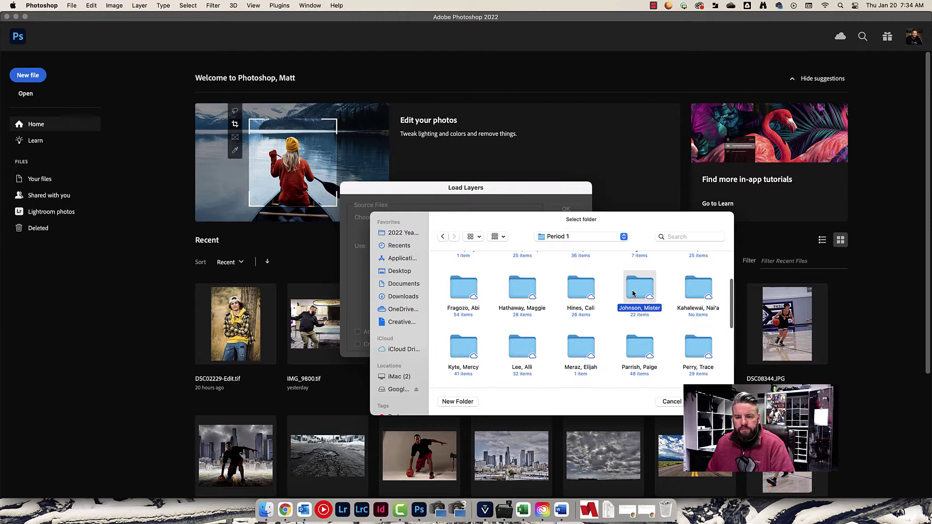
{"action": "double_click", "coordinate": [637, 291]}
{"action": "scroll", "coordinate": [583, 300], "scroll_direction": "down", "scroll_amount": 2}
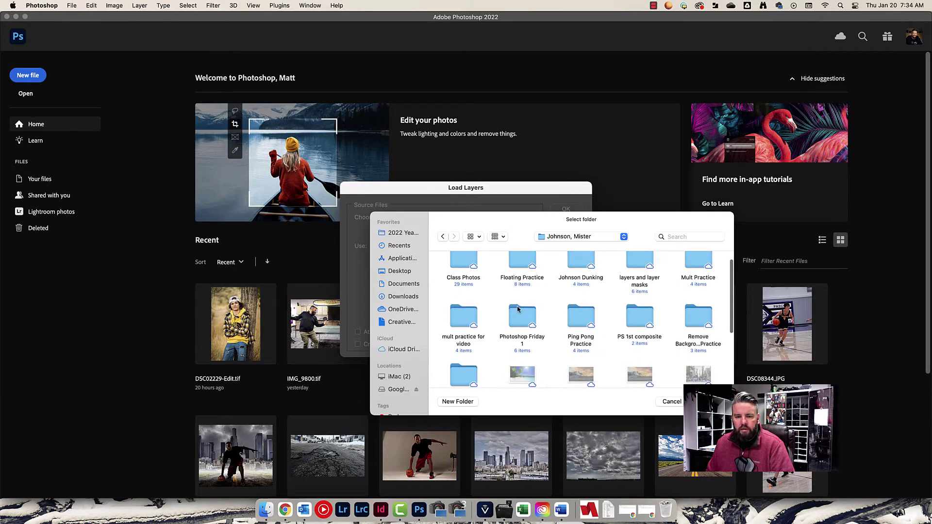
{"action": "double_click", "coordinate": [459, 314]}
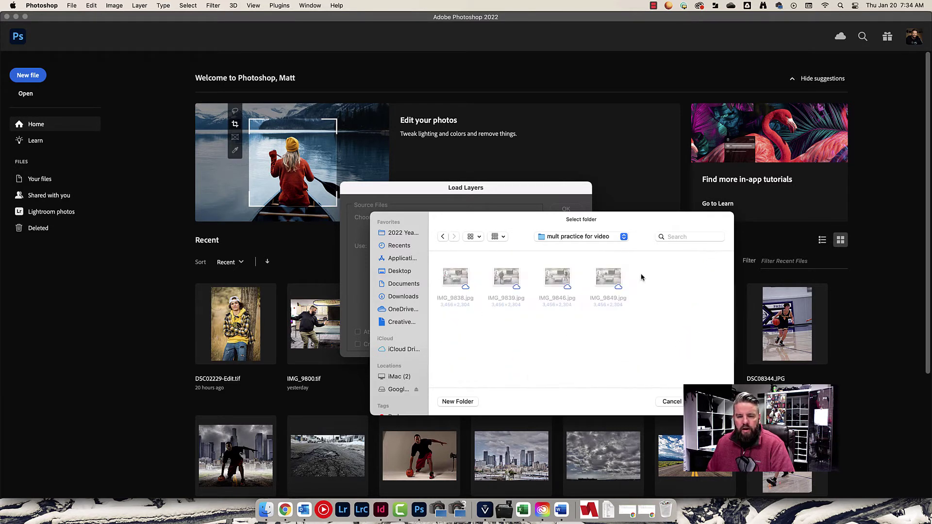
{"action": "left_click", "coordinate": [708, 402]}
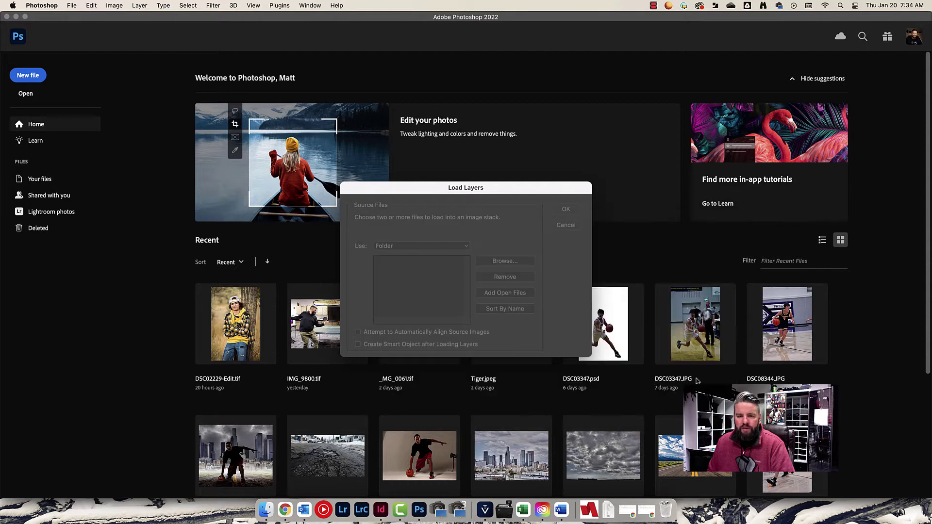
- Keep Folder as the source and load the four photos as stacked layers
{"action": "left_click", "coordinate": [413, 245]}
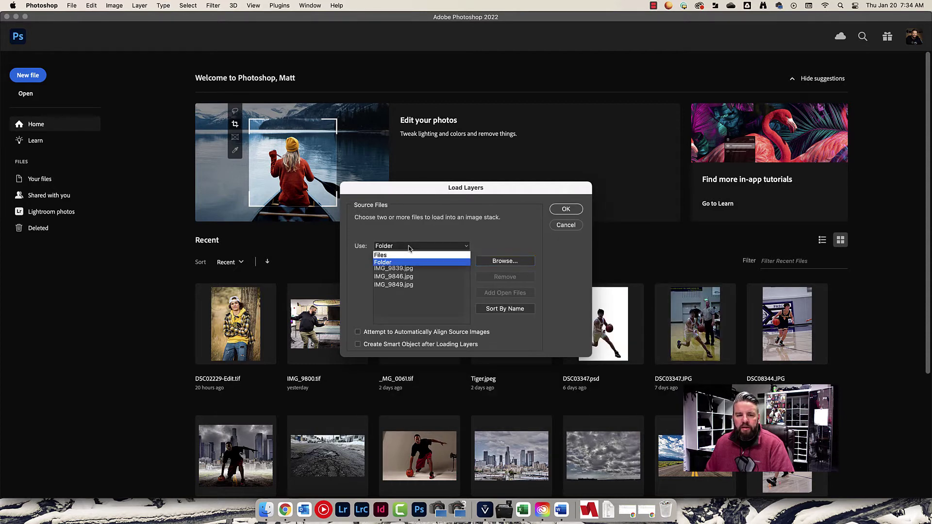
{"action": "left_click", "coordinate": [397, 257]}
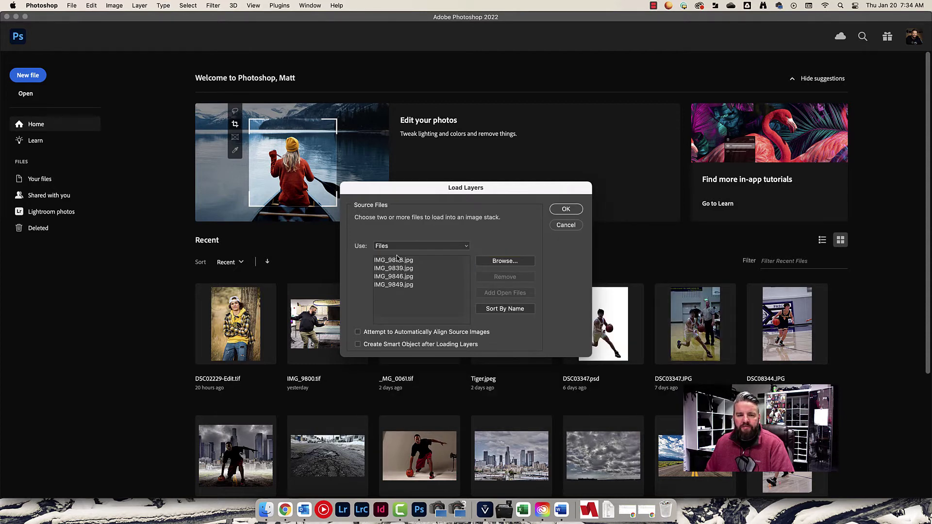
{"action": "left_click", "coordinate": [506, 262]}
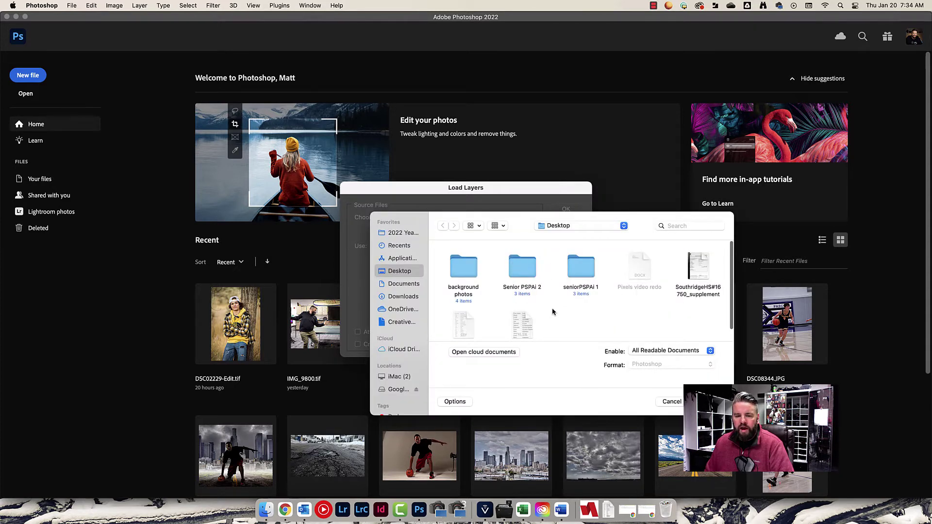
{"action": "left_click", "coordinate": [673, 402]}
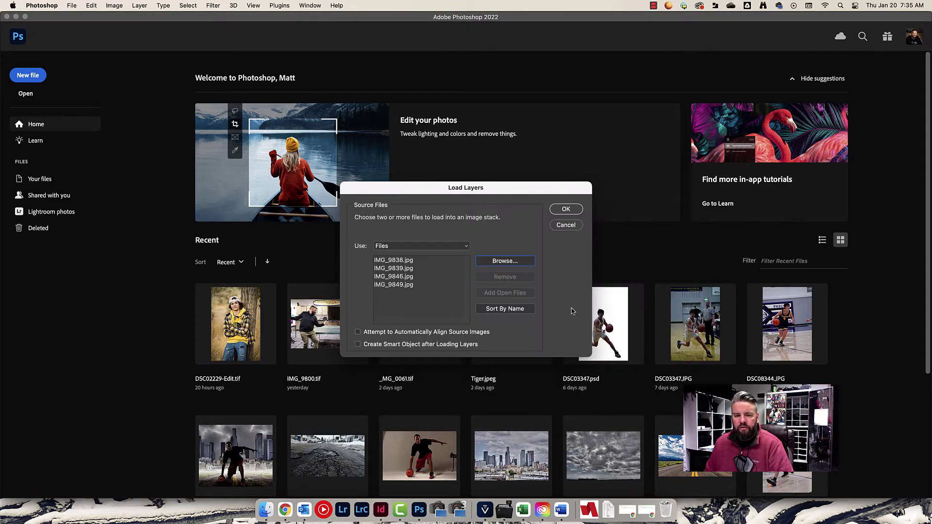
{"action": "left_click", "coordinate": [393, 245]}
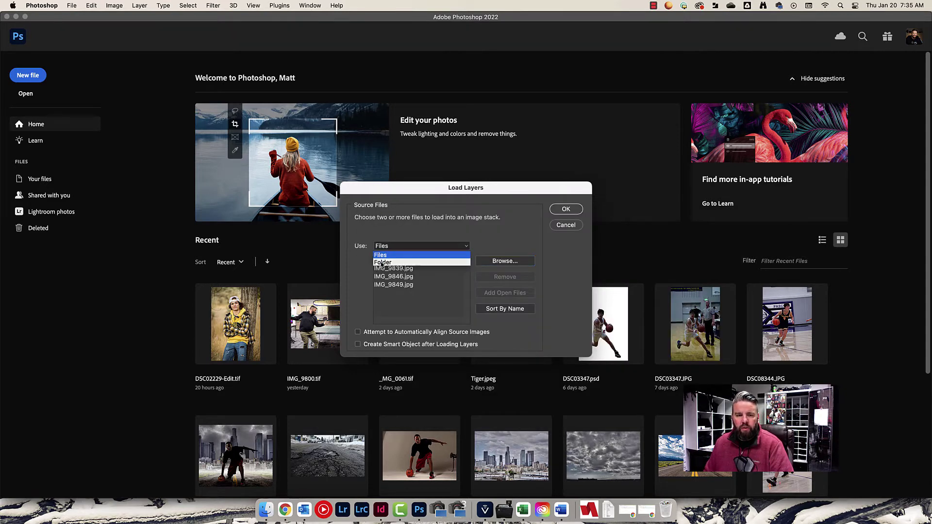
{"action": "left_click", "coordinate": [382, 262]}
{"action": "left_click", "coordinate": [570, 211]}
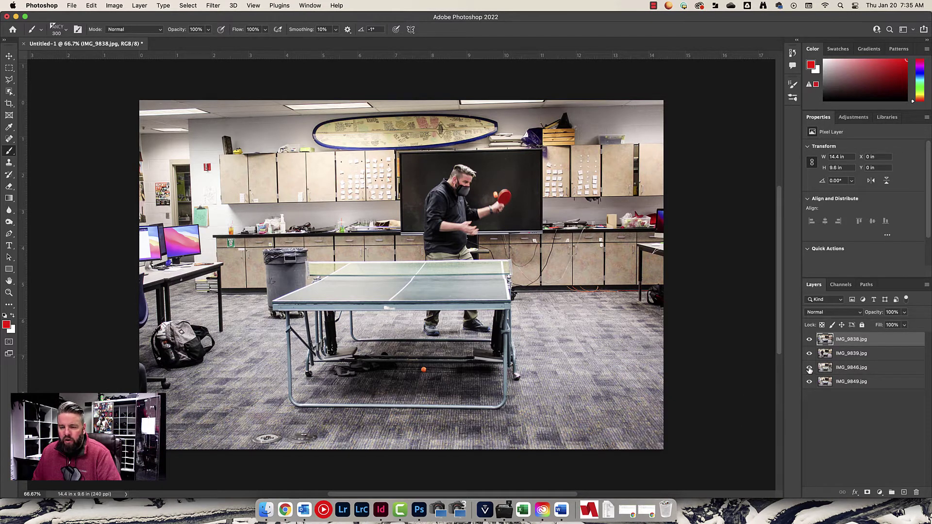
- Compare the frames by toggling layers, ending with only the IMG_9849 base photo visible
{"action": "left_click", "coordinate": [809, 339]}
{"action": "left_click", "coordinate": [809, 353]}
{"action": "left_click", "coordinate": [809, 367]}
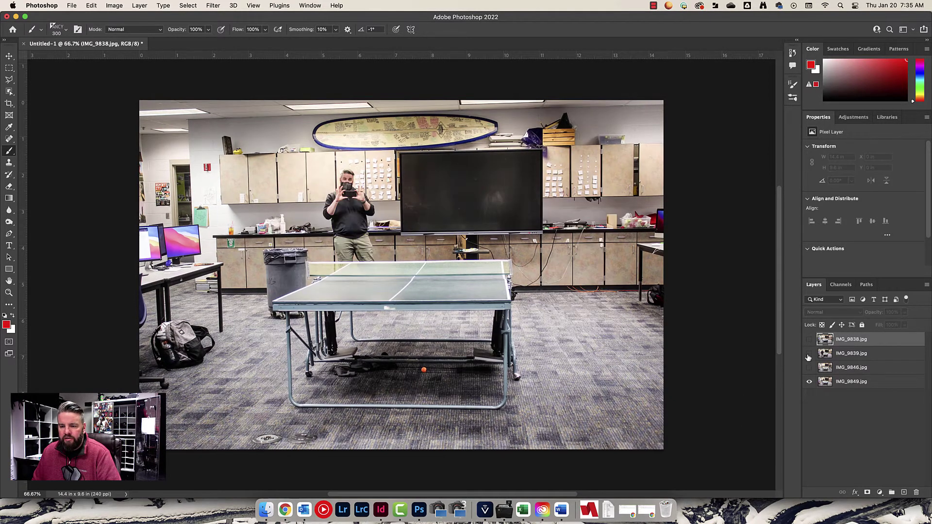
{"action": "left_click", "coordinate": [808, 354]}
{"action": "left_click", "coordinate": [809, 339]}
{"action": "left_click", "coordinate": [808, 354]}
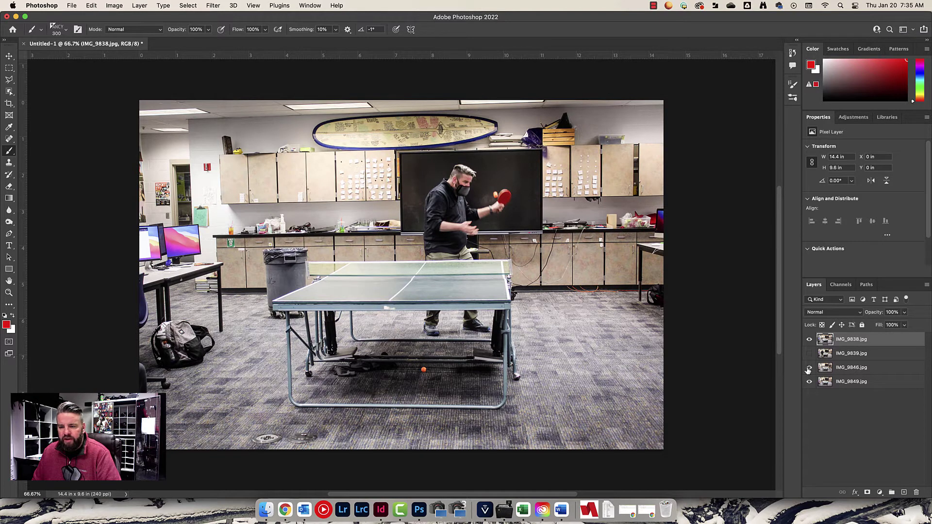
{"action": "left_click", "coordinate": [809, 353]}
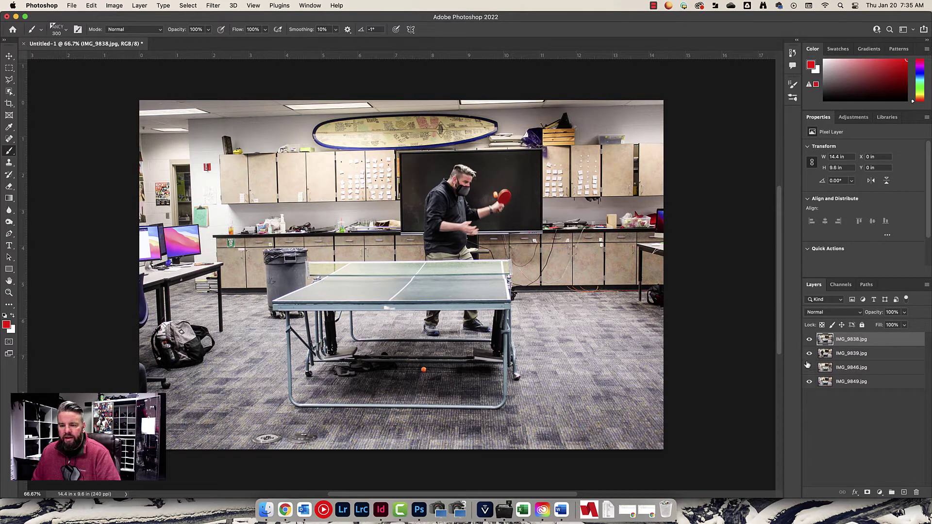
{"action": "left_click", "coordinate": [809, 340]}
{"action": "left_click", "coordinate": [809, 354]}
{"action": "left_click", "coordinate": [809, 353]}
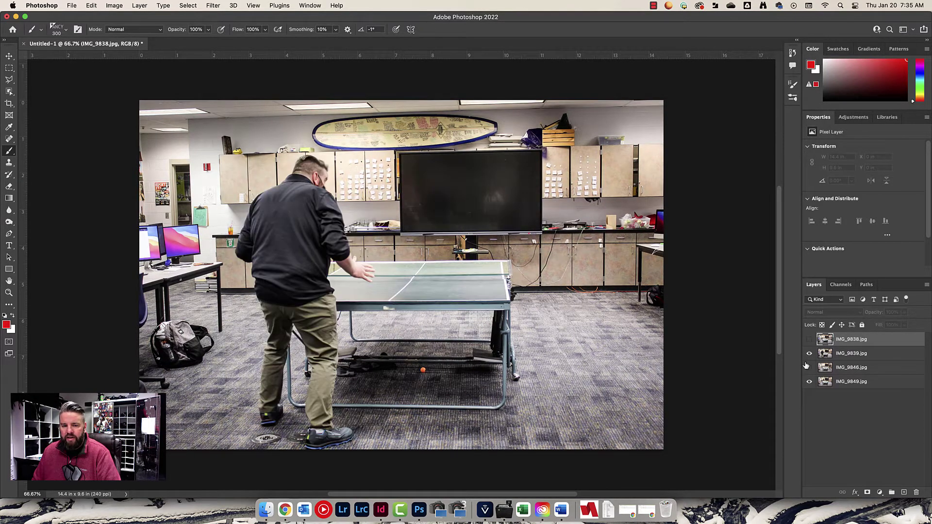
{"action": "left_click", "coordinate": [809, 340]}
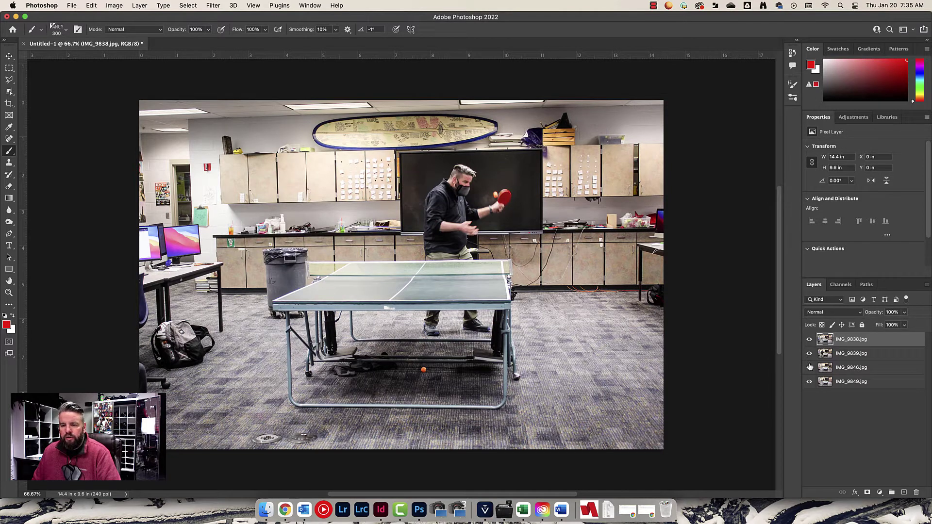
{"action": "left_click_drag", "start_coordinate": [809, 365], "coordinate": [809, 339]}
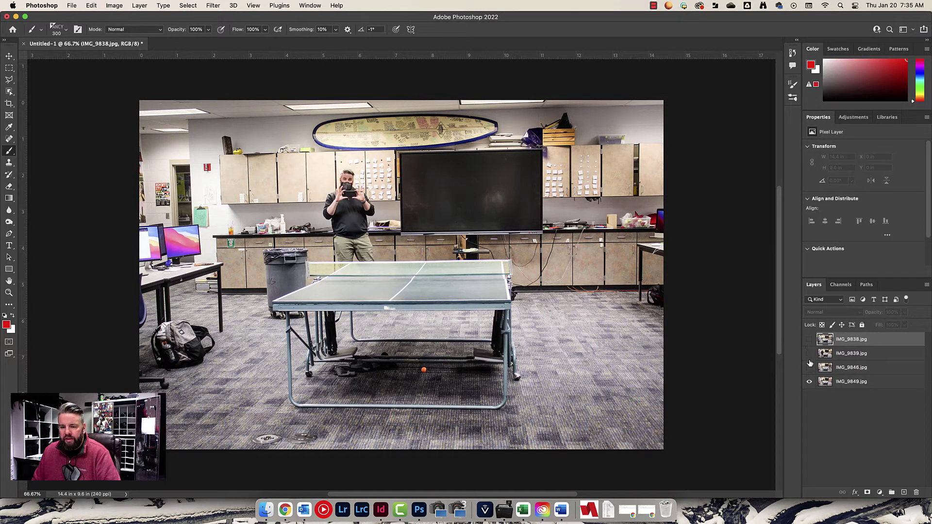
- With the Move tool active, show IMG_9846 over the base and flick it on and off to compare
{"action": "left_click", "coordinate": [847, 383]}
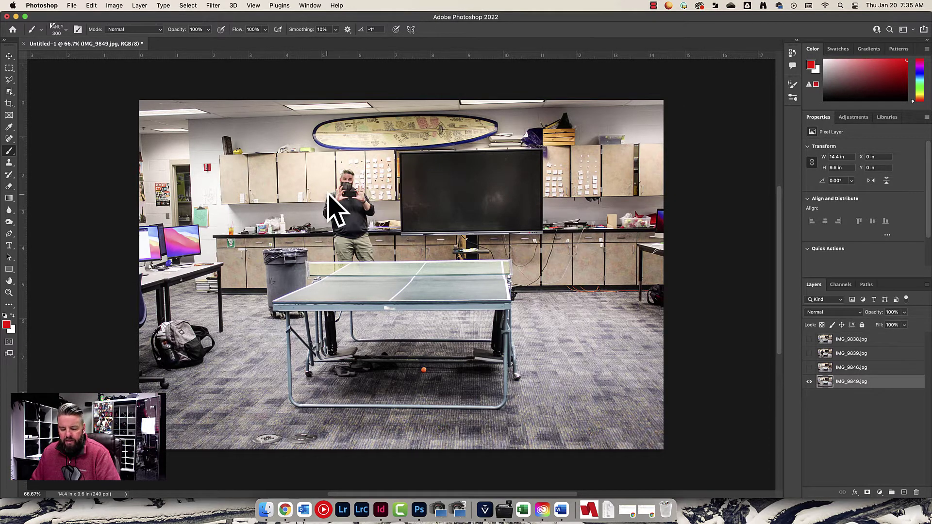
{"action": "key", "text": "v"}
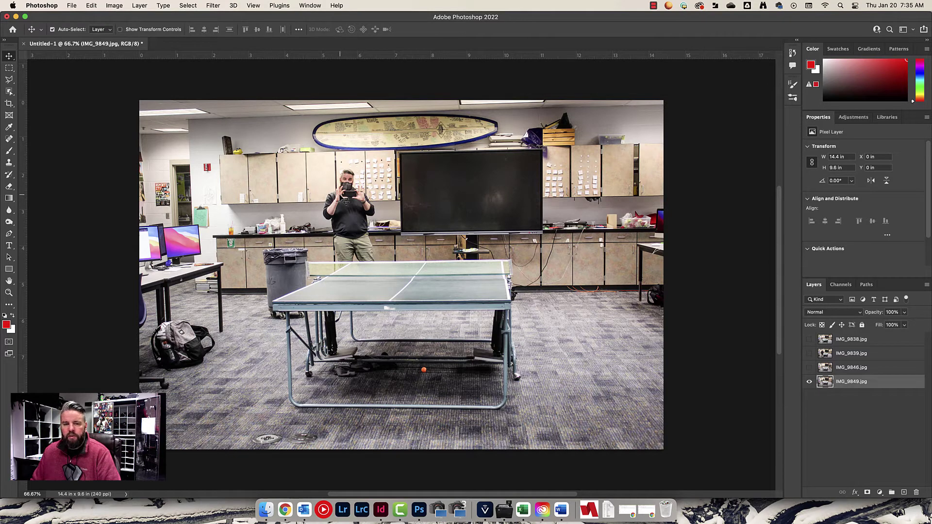
{"action": "left_click", "coordinate": [850, 369]}
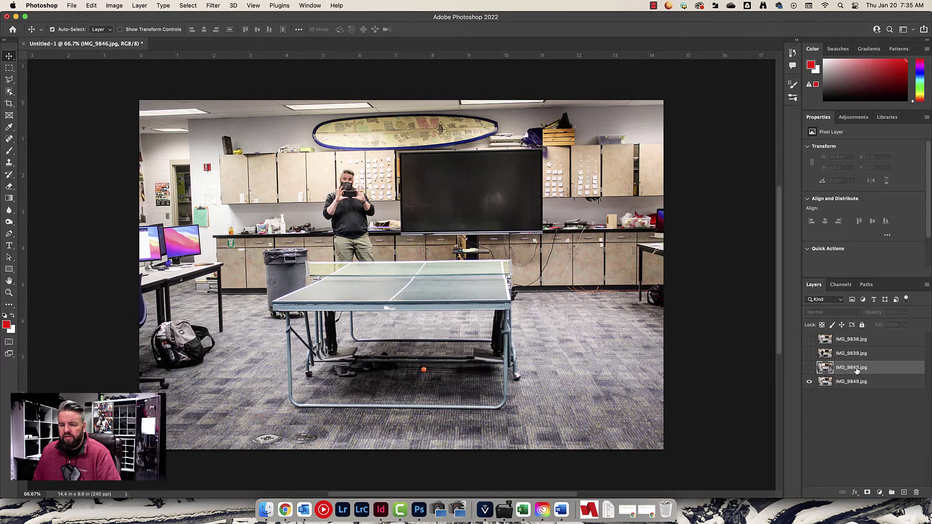
{"action": "left_click", "coordinate": [809, 369]}
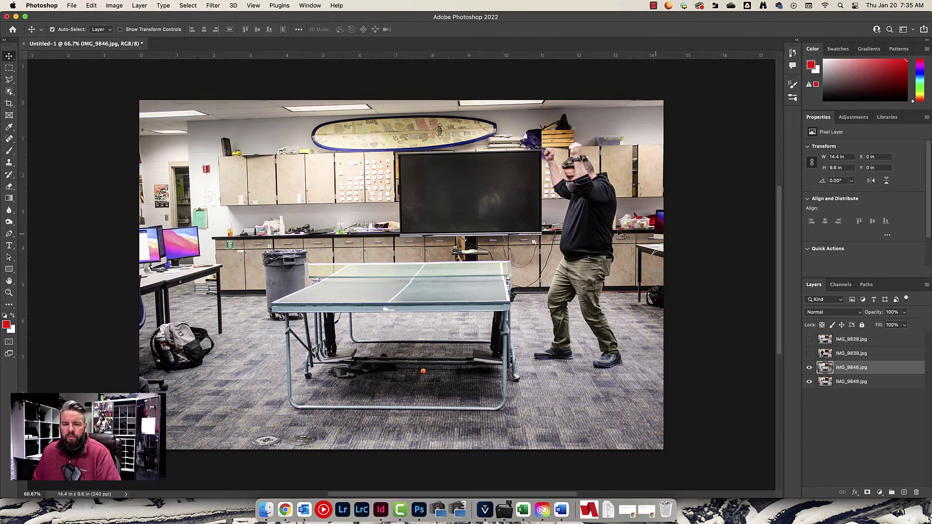
{"action": "left_click", "coordinate": [809, 368]}
{"action": "left_click", "coordinate": [809, 368]}
{"action": "left_click", "coordinate": [809, 369]}
{"action": "left_click", "coordinate": [809, 368]}
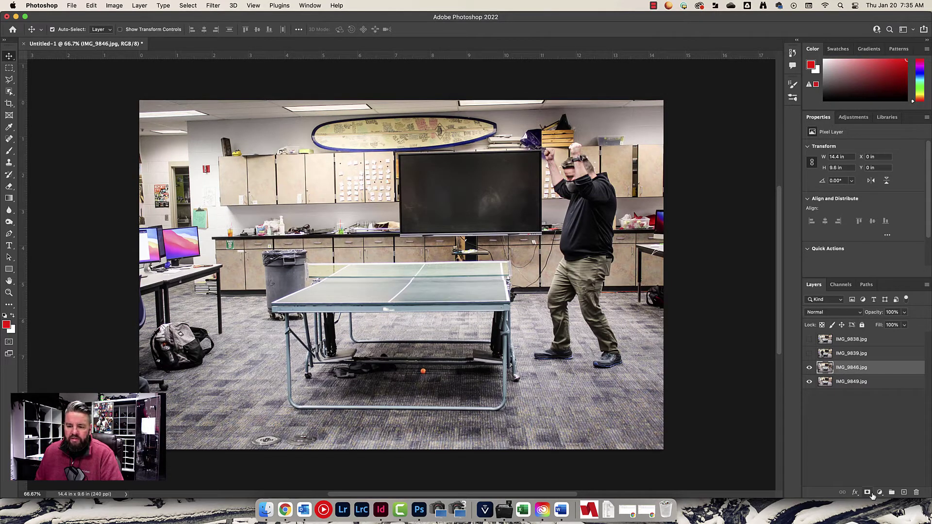
- Add a white layer mask to IMG_9846 and pick a soft round brush
{"action": "left_click", "coordinate": [867, 493]}
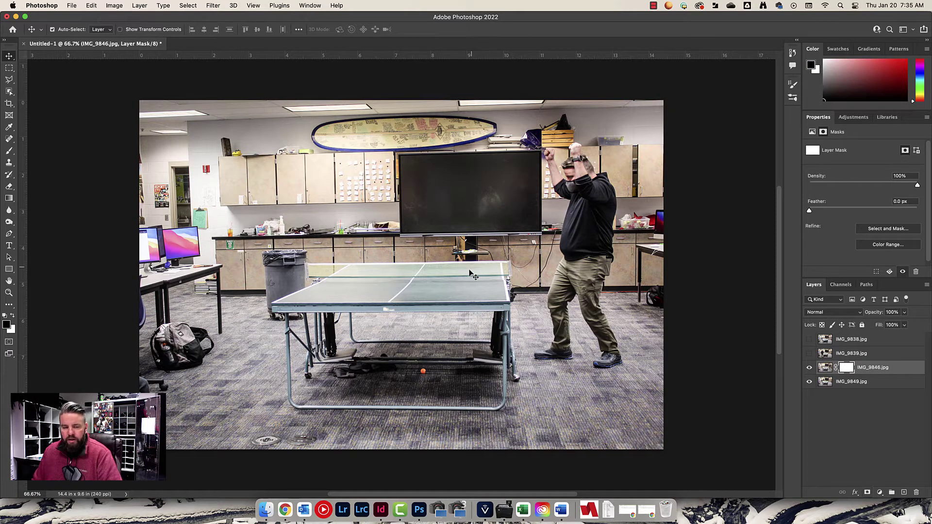
{"action": "key", "text": "b"}
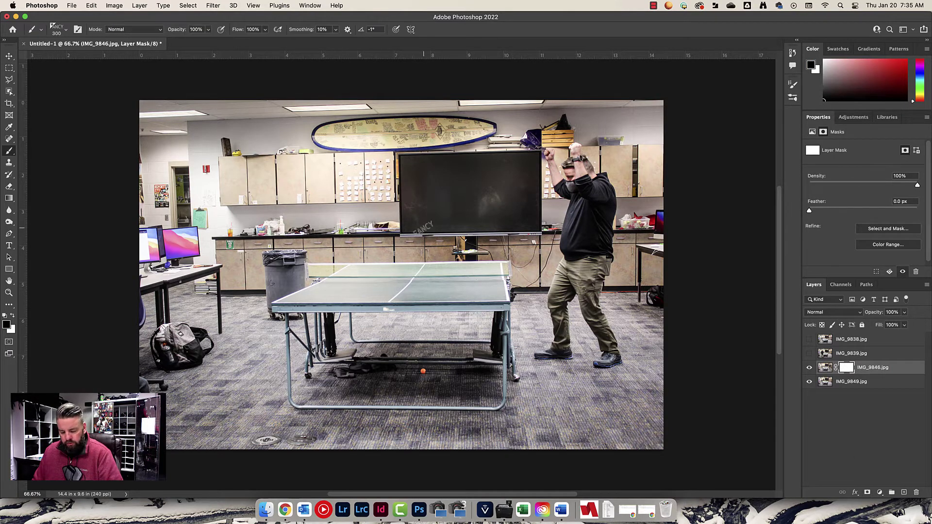
{"action": "key", "text": "period"}
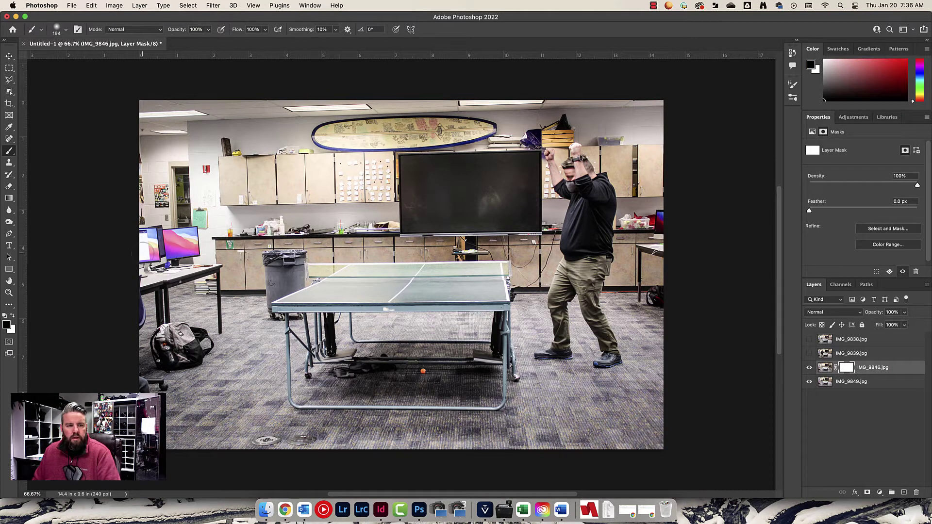
- Set a dark 252525 foreground and enlarge the brush to about 403 px for painting the mask
{"action": "left_click", "coordinate": [7, 325]}
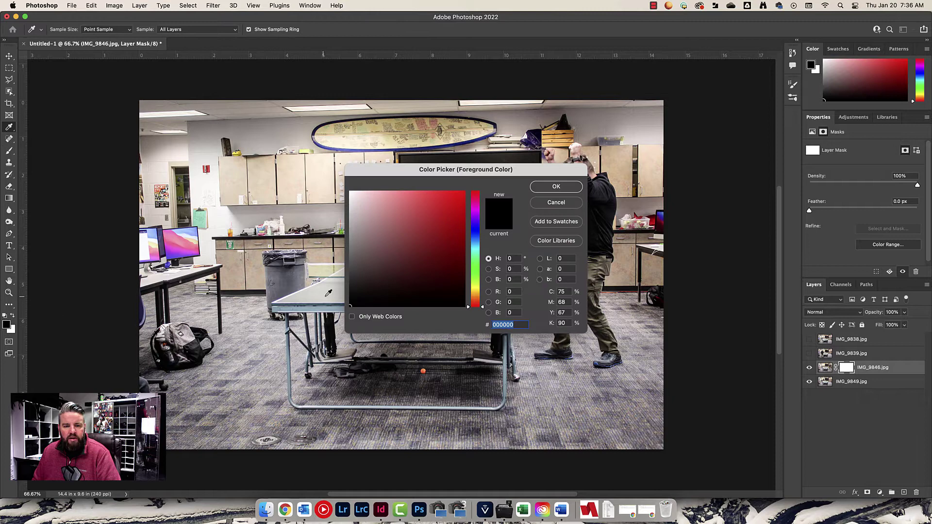
{"action": "left_click_drag", "start_coordinate": [356, 290], "coordinate": [340, 291]}
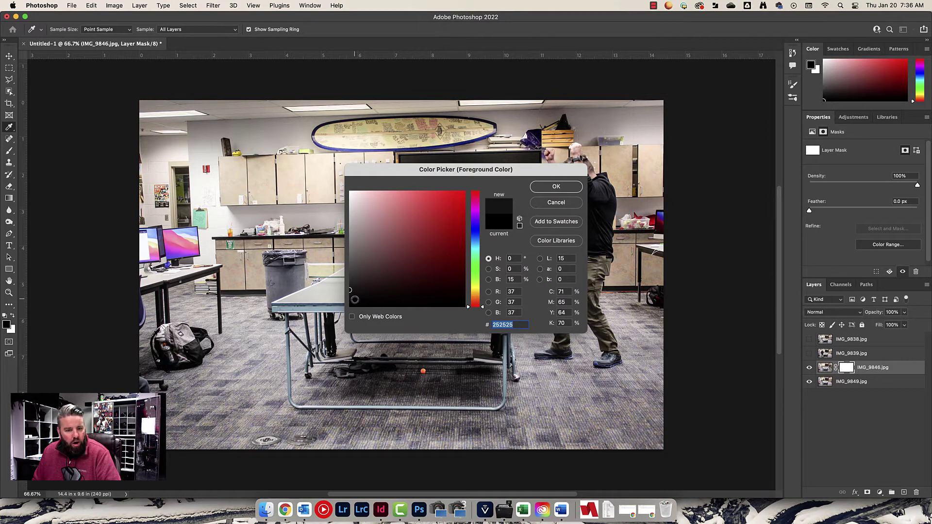
{"action": "left_click", "coordinate": [562, 187]}
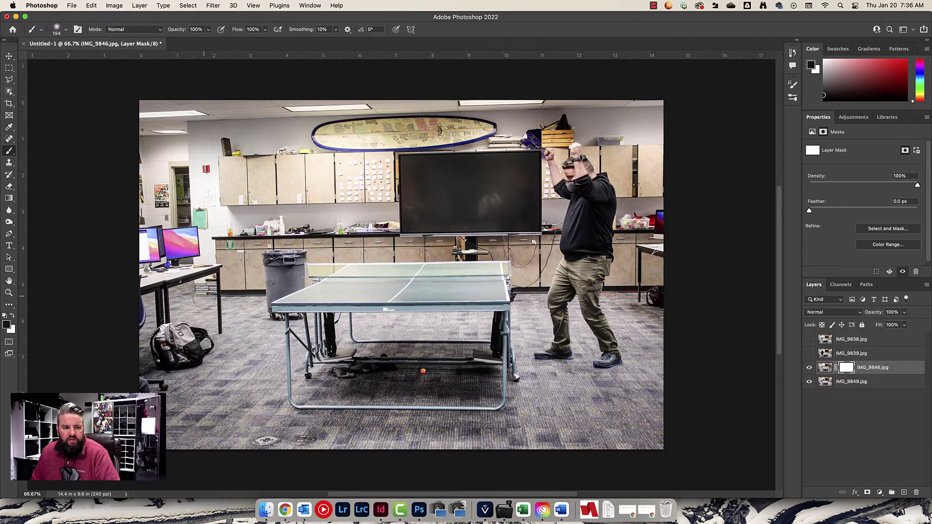
{"action": "key", "text": "x"}
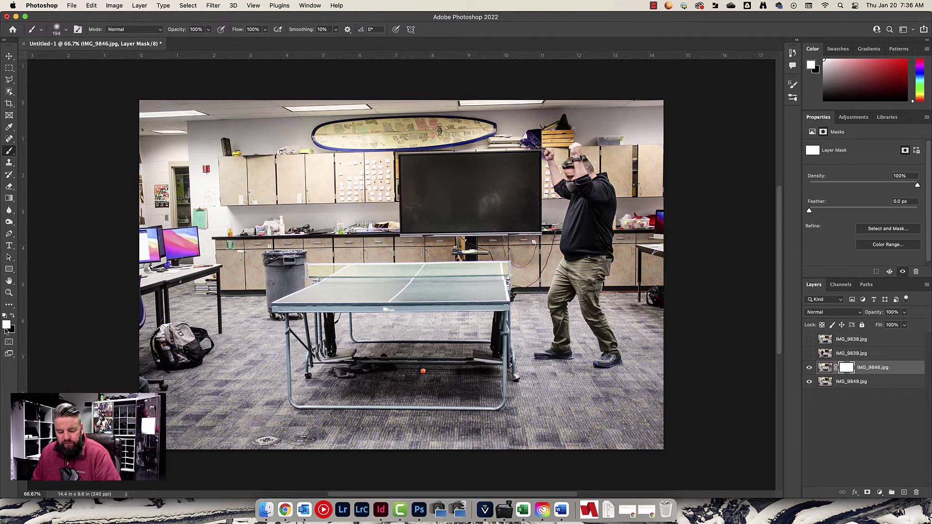
{"action": "key", "text": "x"}
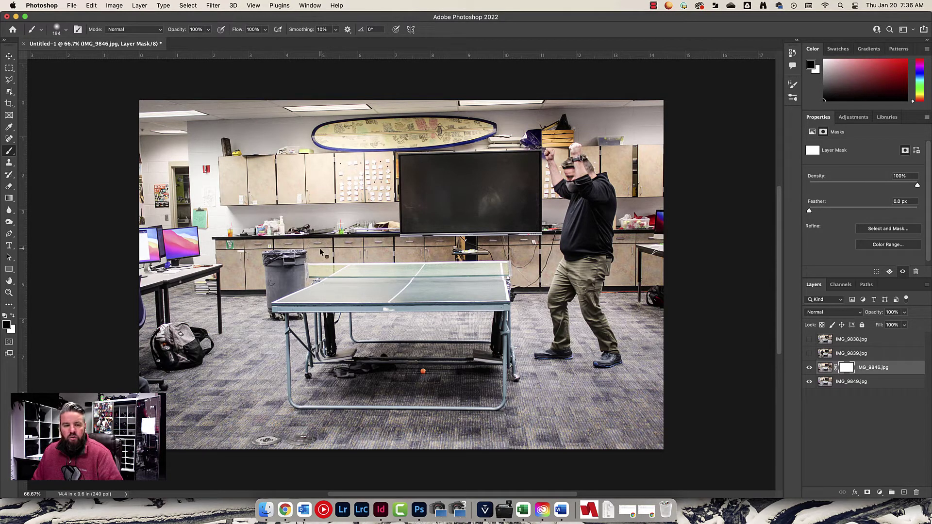
{"action": "mouse_move", "coordinate": [319, 248]}
{"action": "left_mouse_down"}
{"action": "mouse_move", "coordinate": [354, 257]}
{"action": "mouse_move", "coordinate": [342, 177]}
{"action": "mouse_move", "coordinate": [372, 206]}
{"action": "mouse_move", "coordinate": [355, 241]}
{"action": "mouse_move", "coordinate": [369, 274]}
{"action": "mouse_move", "coordinate": [349, 286]}
{"action": "mouse_move", "coordinate": [334, 262]}
{"action": "mouse_move", "coordinate": [320, 286]}
{"action": "mouse_move", "coordinate": [303, 272]}
{"action": "left_mouse_up"}
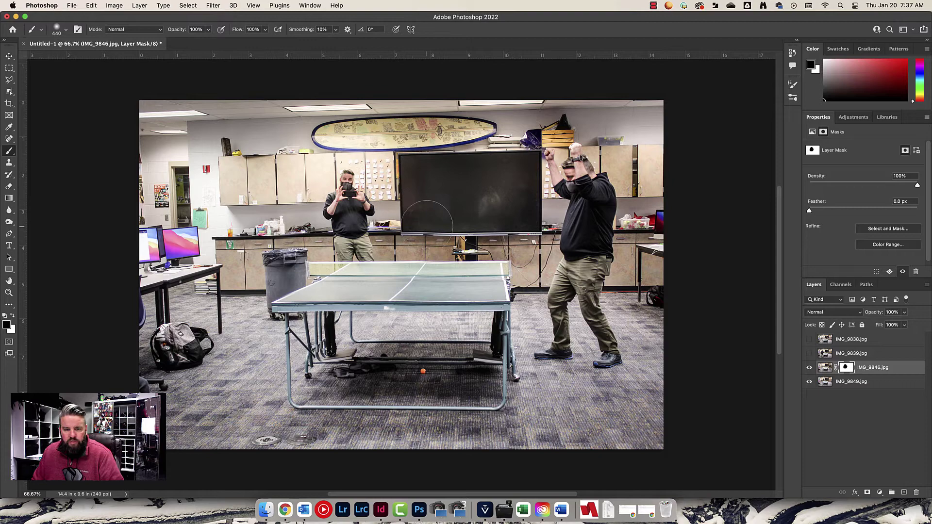
- Zoom in on the TV edge and nudge IMG_9846 three steps up and one right
{"action": "scroll", "coordinate": [427, 226], "scroll_direction": "up", "scroll_amount": 5}
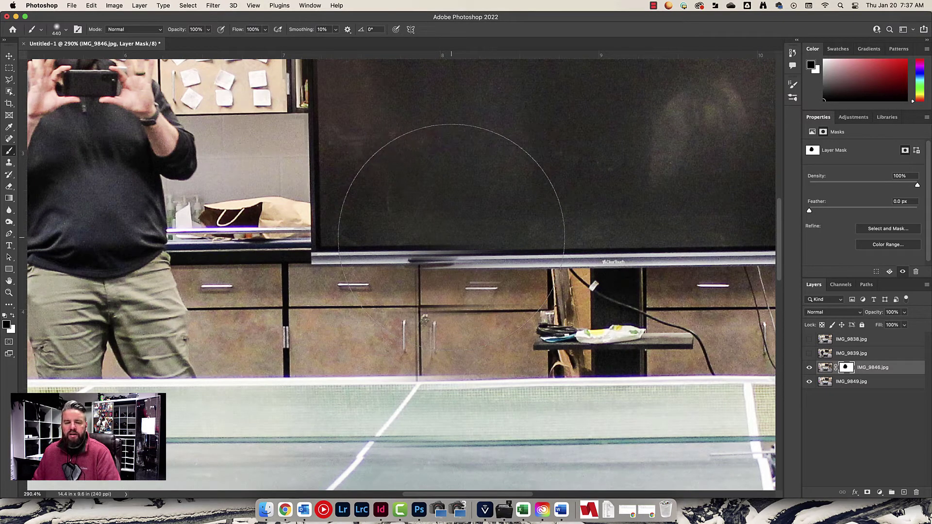
{"action": "left_click", "coordinate": [9, 57]}
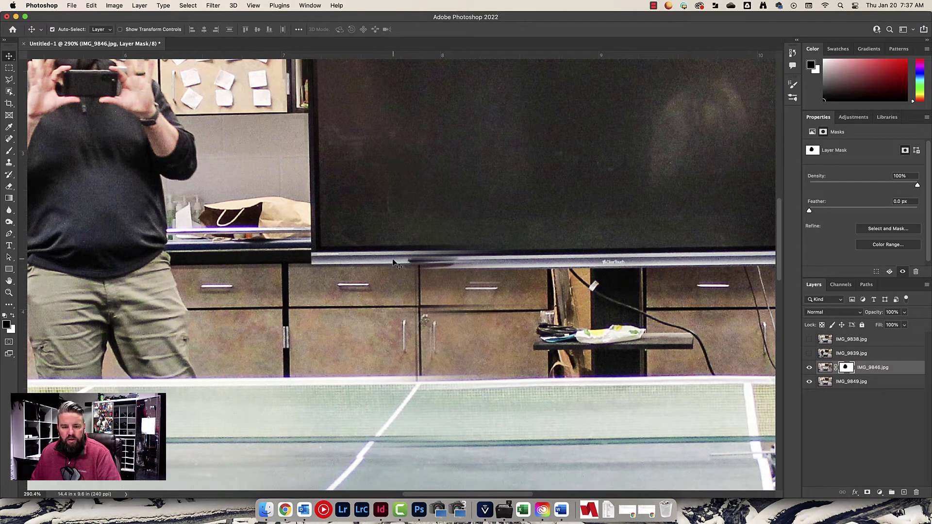
{"action": "key", "text": "Up"}
{"action": "key", "text": "Up"}
{"action": "key", "text": "Up"}
{"action": "key", "text": "Up"}
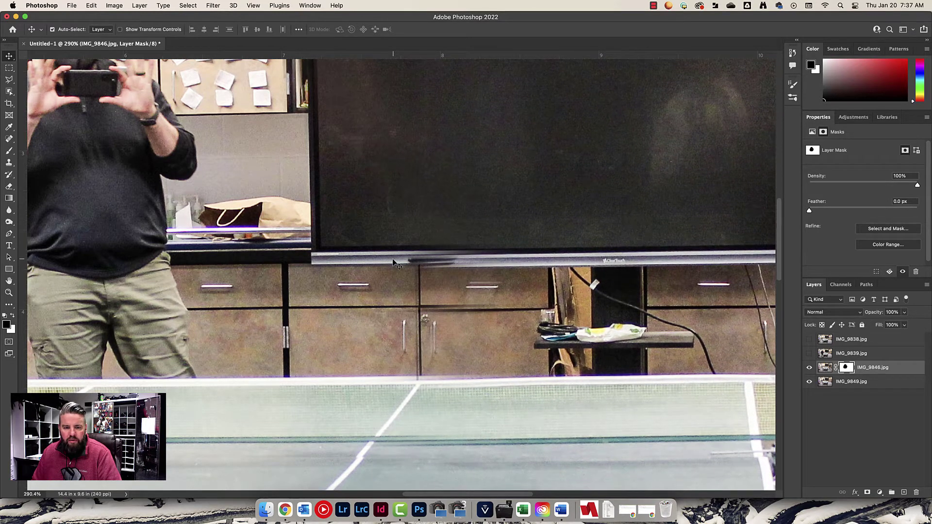
{"action": "key", "text": "Up"}
{"action": "key", "text": "Up"}
{"action": "key", "text": "Up"}
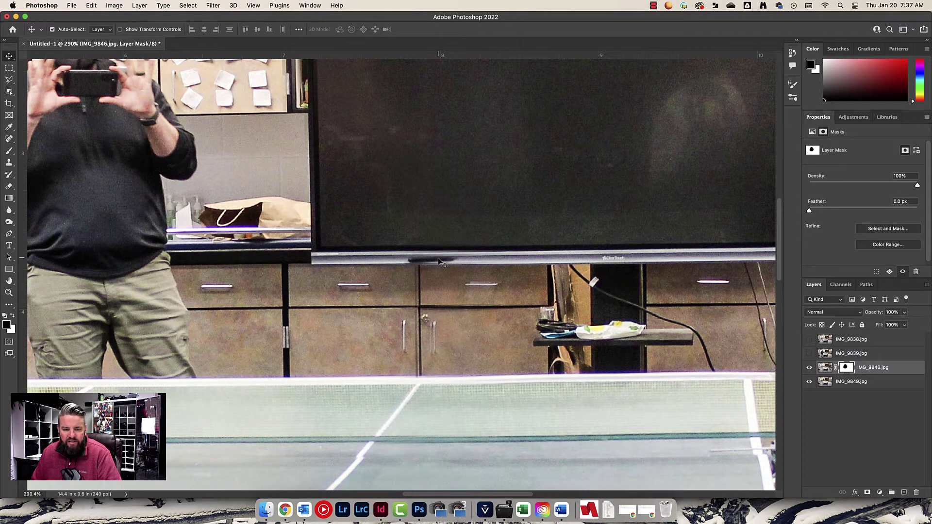
{"action": "key", "text": "Up"}
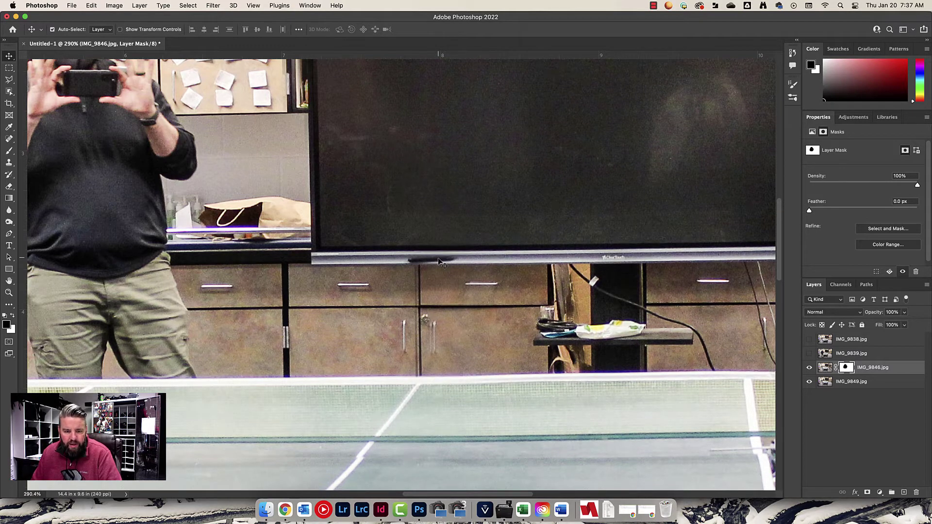
{"action": "key", "text": "Right"}
{"action": "key", "text": "Right"}
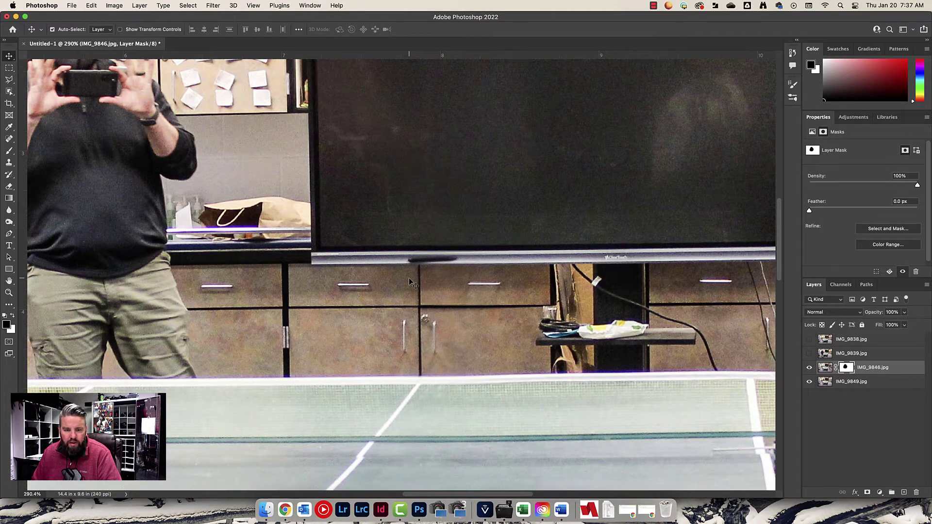
- Zoom out and toggle IMG_9846 repeatedly to confirm it lines up with the base photo
{"action": "scroll", "coordinate": [408, 278], "scroll_direction": "down", "scroll_amount": 10}
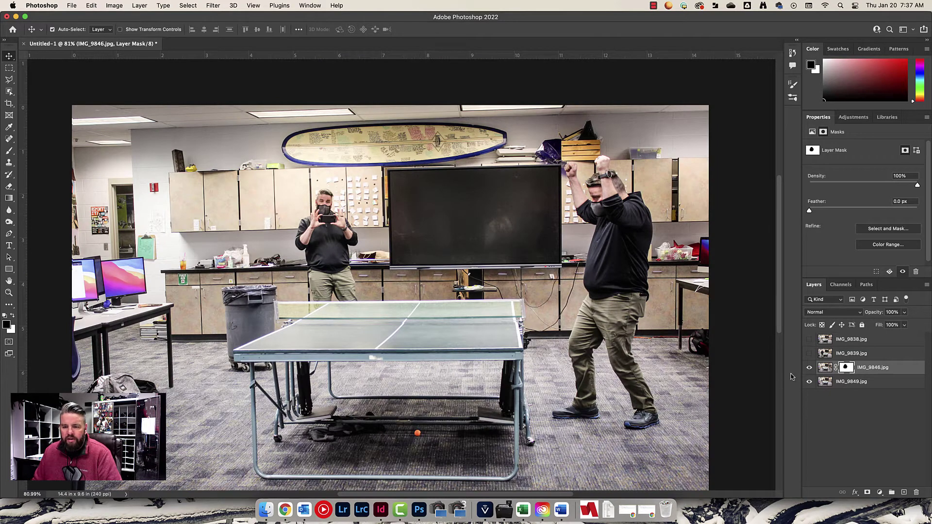
{"action": "left_click", "coordinate": [808, 369]}
{"action": "left_click", "coordinate": [808, 369]}
{"action": "left_click", "coordinate": [808, 369]}
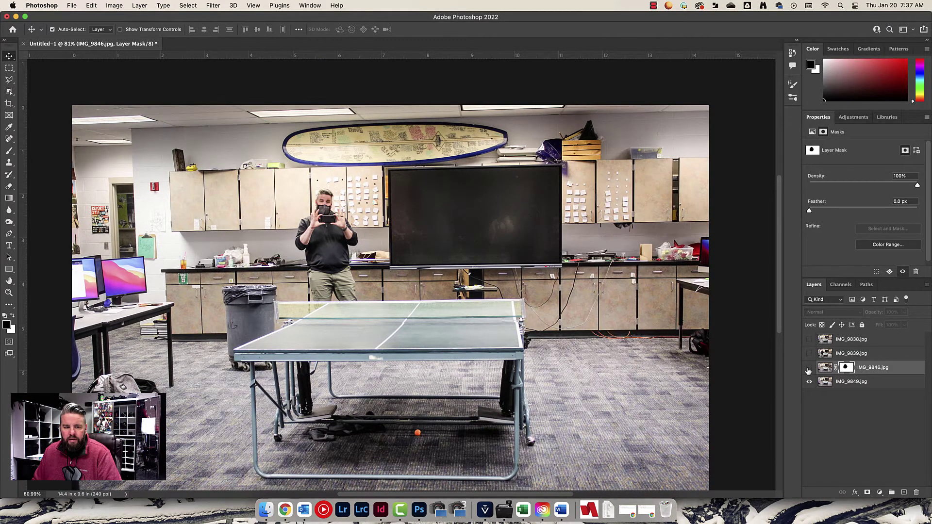
{"action": "left_click", "coordinate": [808, 369]}
{"action": "left_click", "coordinate": [808, 369]}
{"action": "left_click", "coordinate": [808, 368]}
{"action": "left_click", "coordinate": [808, 369]}
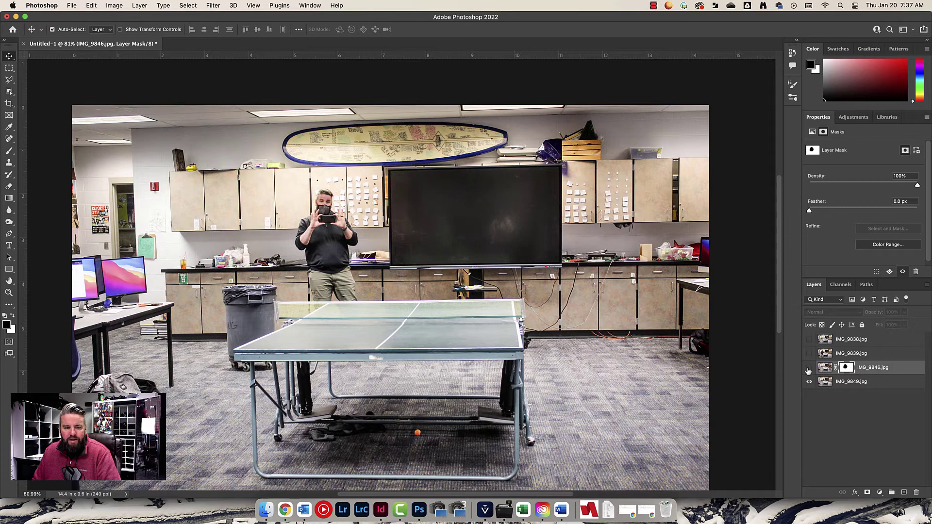
{"action": "left_click", "coordinate": [808, 368]}
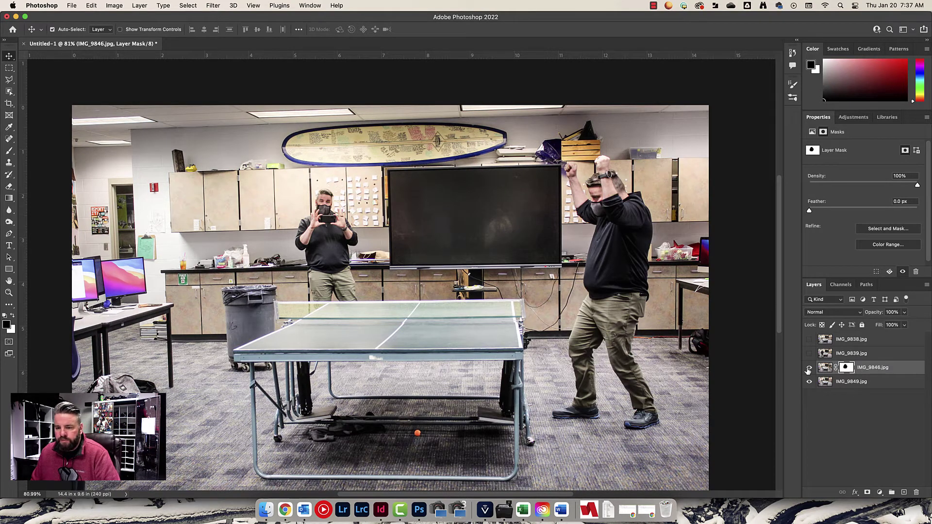
- Select IMG_9839 and flip its visibility to compare it with the layer below
{"action": "left_click", "coordinate": [847, 355]}
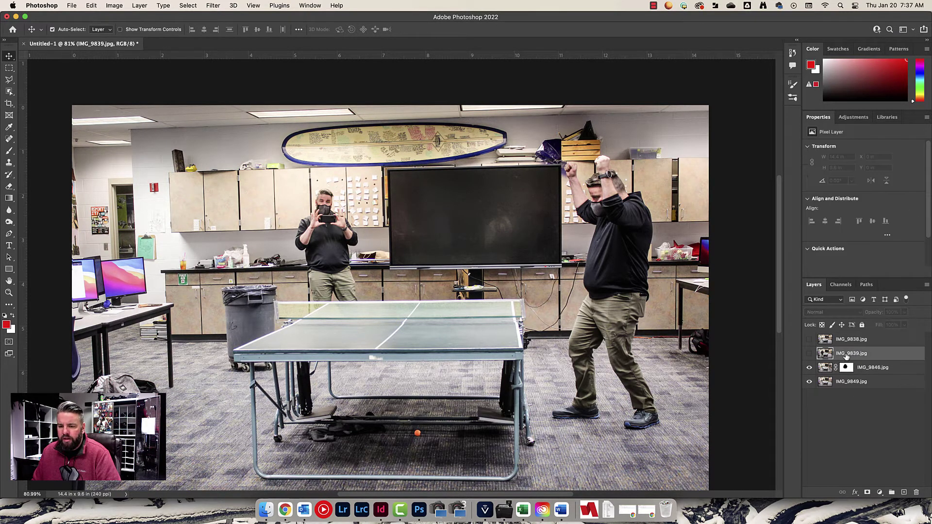
{"action": "left_click", "coordinate": [809, 355]}
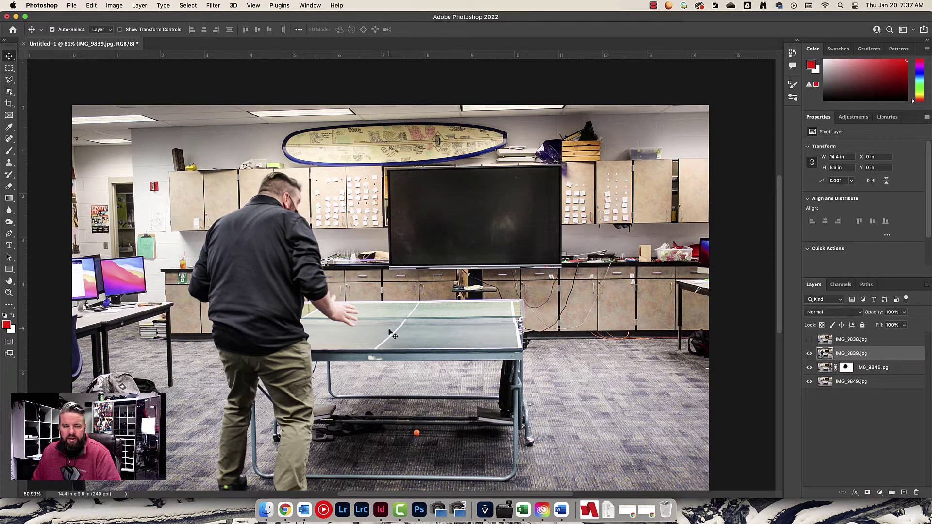
{"action": "left_click", "coordinate": [809, 354]}
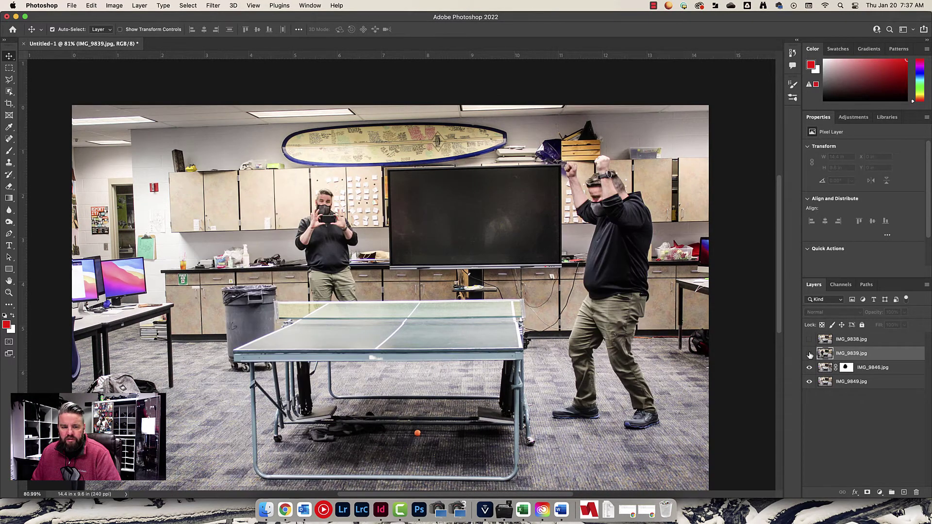
{"action": "left_click", "coordinate": [809, 355]}
{"action": "left_click", "coordinate": [809, 355]}
{"action": "left_click", "coordinate": [809, 355]}
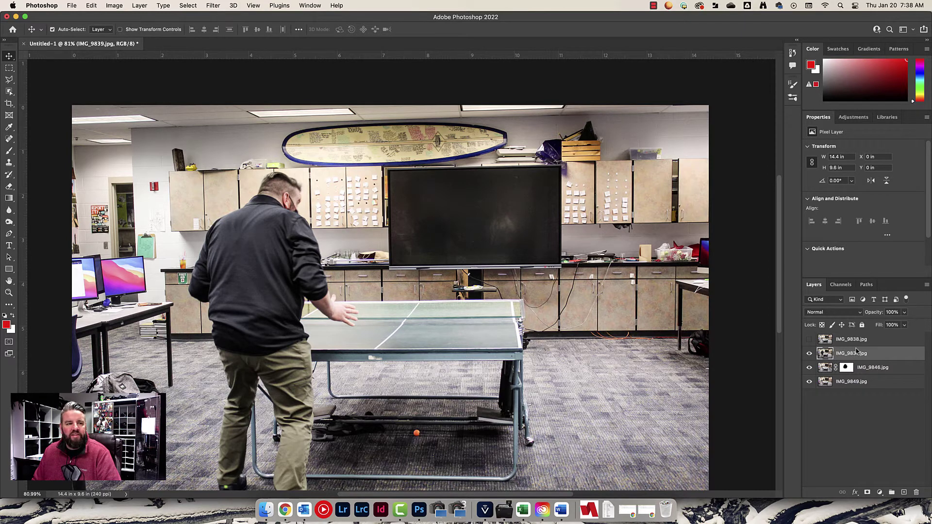
- Use the Object Selection tool to select the man leaning over the table, discarding a Select Subject attempt
{"action": "left_click", "coordinate": [8, 91]}
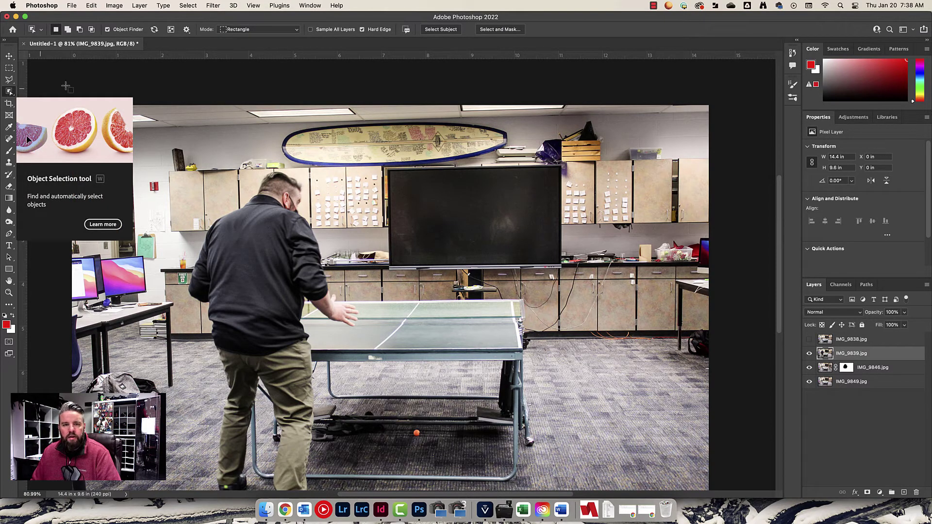
{"action": "left_click", "coordinate": [444, 31]}
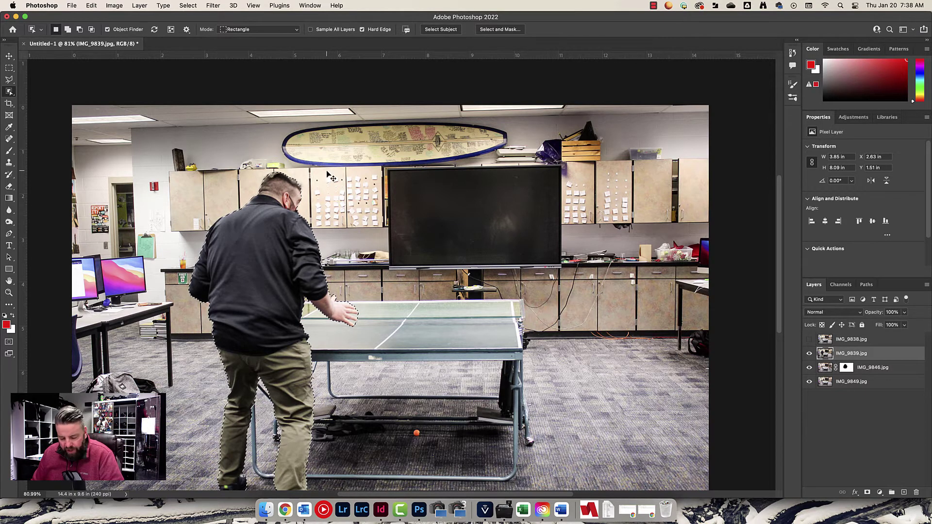
{"action": "key", "text": "super+d"}
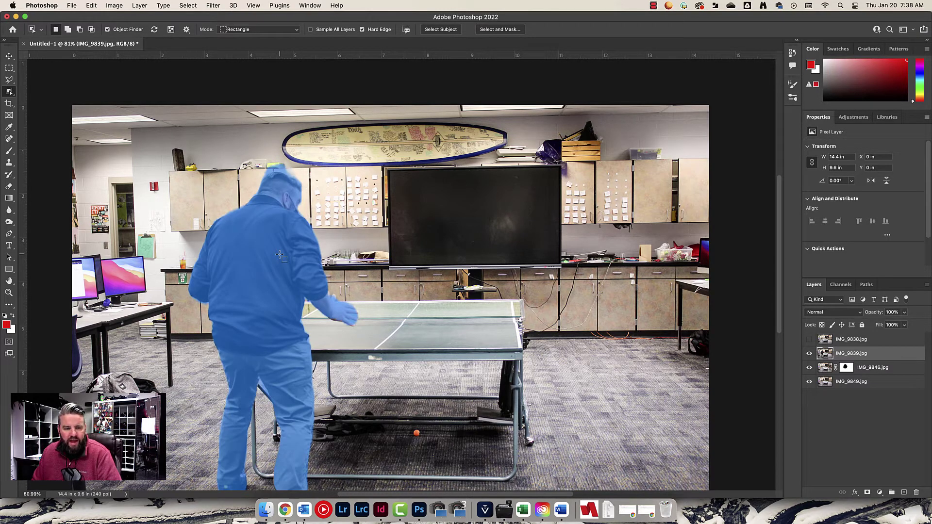
{"action": "left_click", "coordinate": [351, 314]}
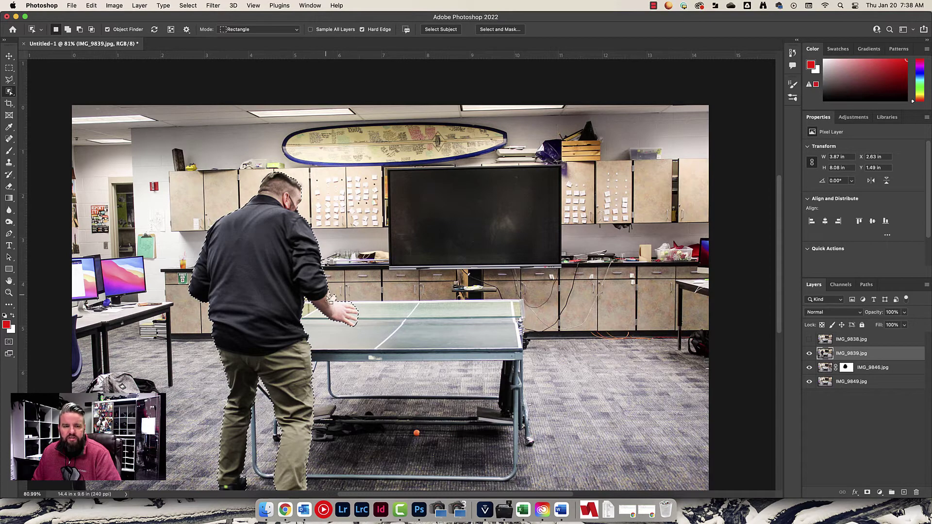
- Zoom around and hide then reshow IMG_9839 to check the selection against the layer below
{"action": "scroll", "coordinate": [330, 301], "scroll_direction": "down", "scroll_amount": 3}
{"action": "scroll", "coordinate": [330, 301], "scroll_direction": "up", "scroll_amount": 3}
{"action": "scroll", "coordinate": [329, 300], "scroll_direction": "up", "scroll_amount": 2}
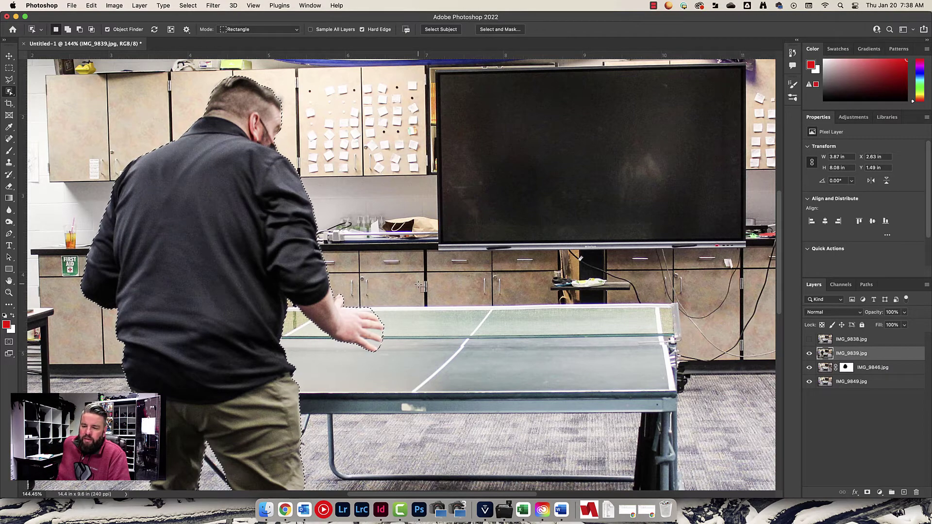
{"action": "scroll", "coordinate": [419, 287], "scroll_direction": "up", "scroll_amount": 5}
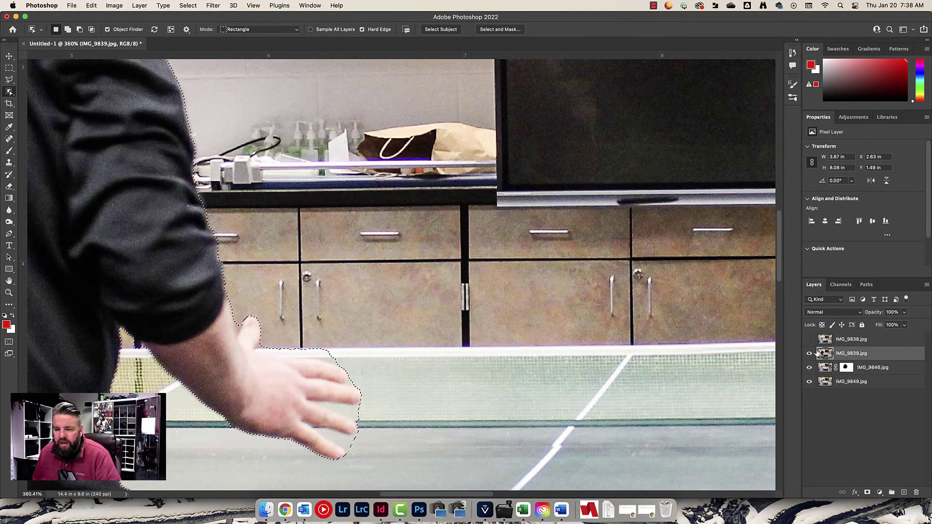
{"action": "left_click", "coordinate": [809, 353]}
{"action": "scroll", "coordinate": [300, 286], "scroll_direction": "up", "scroll_amount": 2}
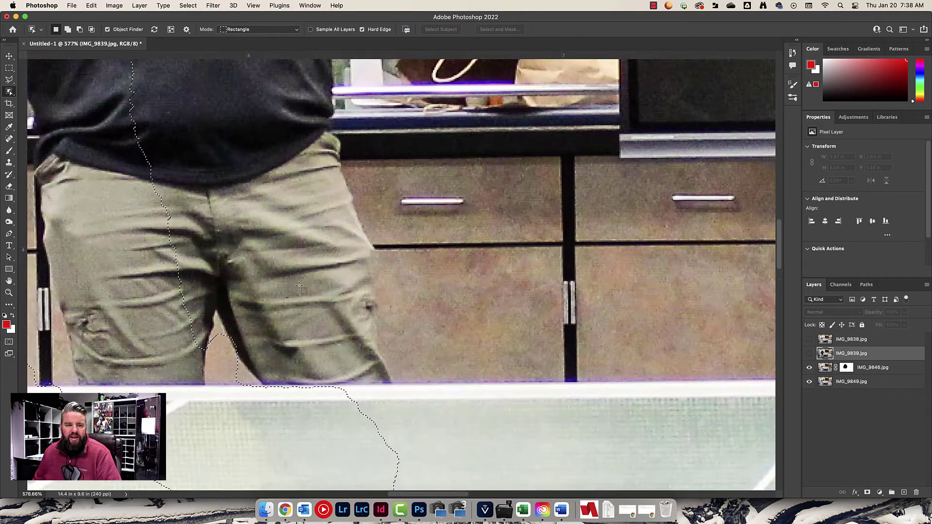
{"action": "scroll", "coordinate": [299, 287], "scroll_direction": "down", "scroll_amount": 4}
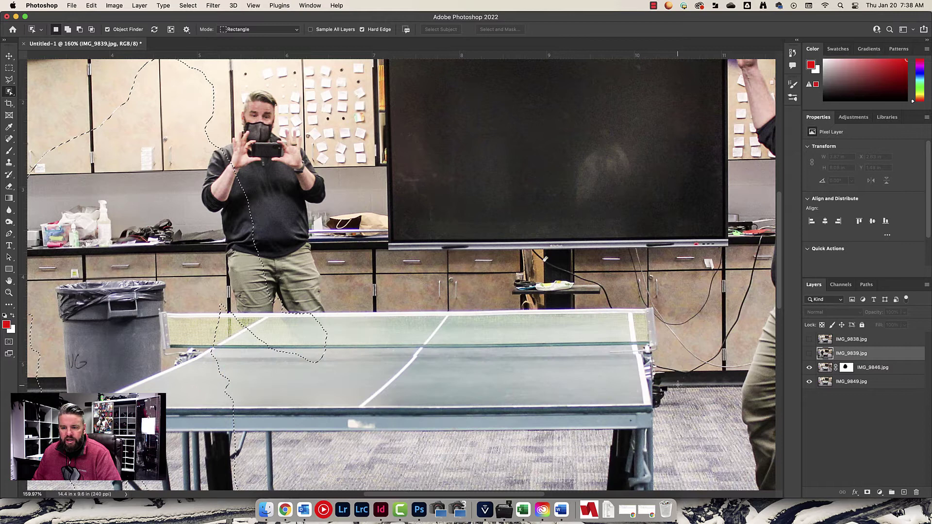
{"action": "left_click", "coordinate": [808, 353]}
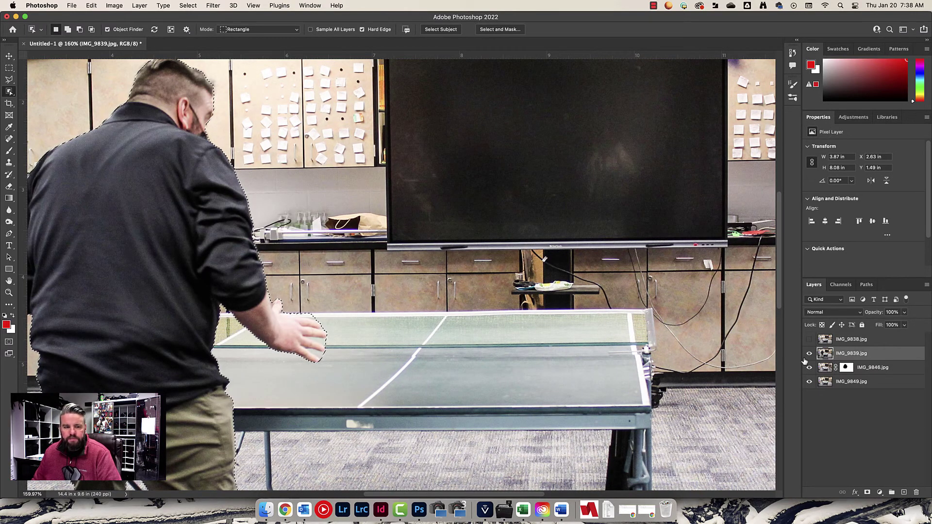
- In Select and Mask, preview On Layers and set Radius 4 px, Smooth 17, Shift Edge -34%
{"action": "left_click", "coordinate": [493, 31]}
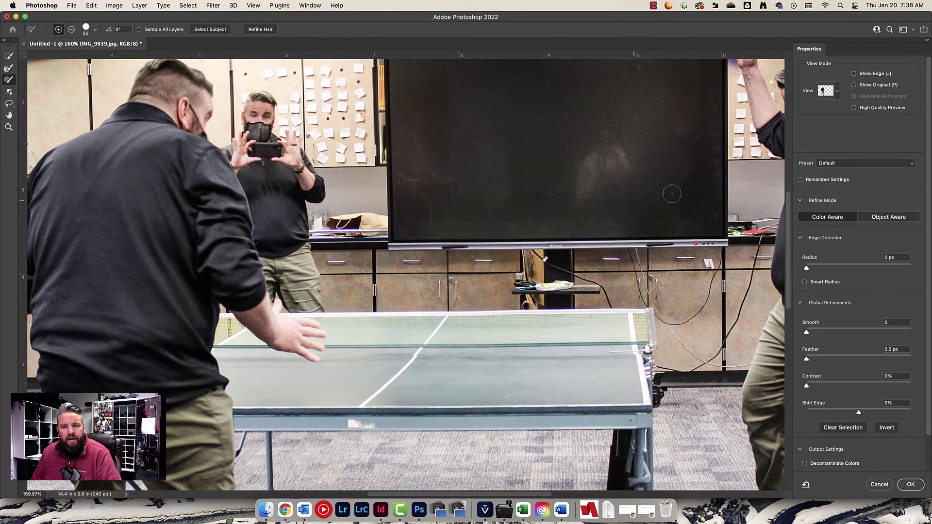
{"action": "left_click", "coordinate": [838, 91]}
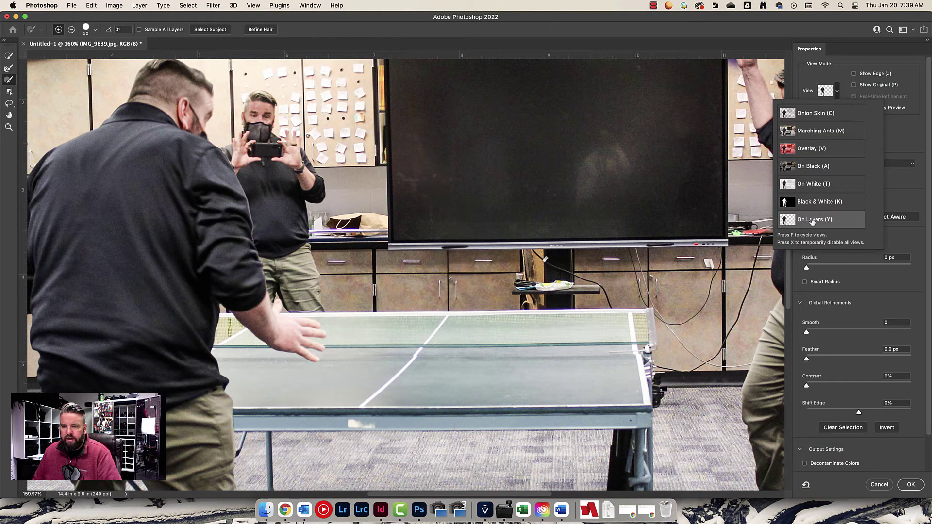
{"action": "left_click", "coordinate": [840, 96]}
{"action": "left_click", "coordinate": [838, 94]}
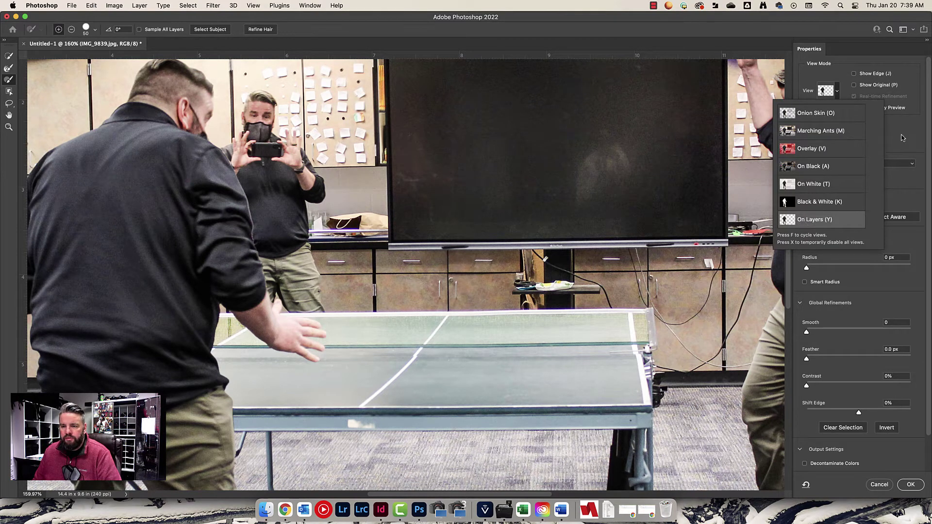
{"action": "left_click", "coordinate": [902, 138]}
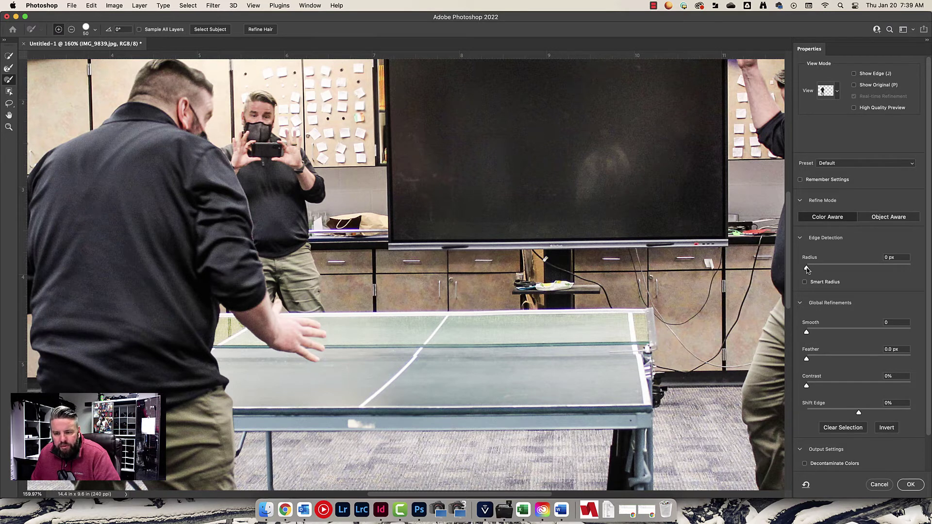
{"action": "left_click_drag", "start_coordinate": [806, 270], "coordinate": [832, 268]}
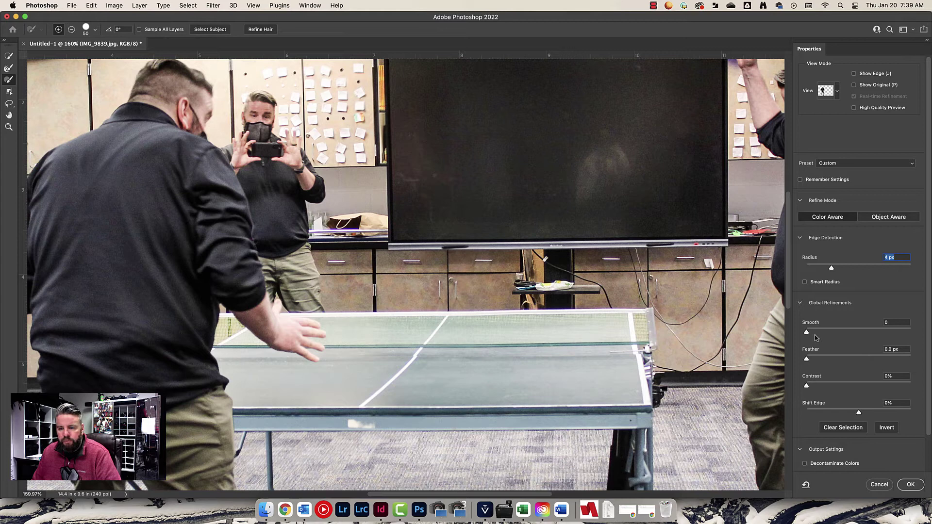
{"action": "left_click_drag", "start_coordinate": [807, 335], "coordinate": [824, 333]}
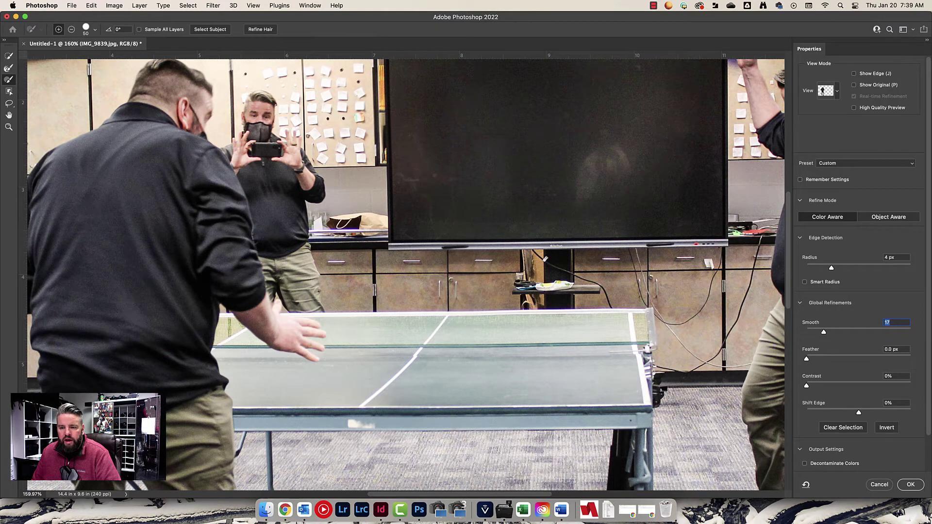
{"action": "left_click_drag", "start_coordinate": [861, 414], "coordinate": [840, 415]}
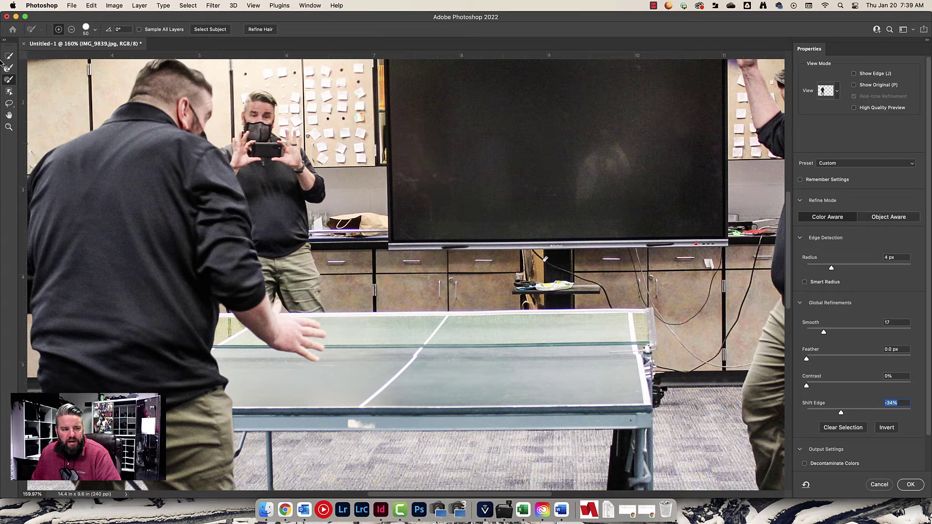
- Refine the man's selection edges with a 22 px Refine Edge Brush, checking the red overlay preview
{"action": "left_click", "coordinate": [7, 68]}
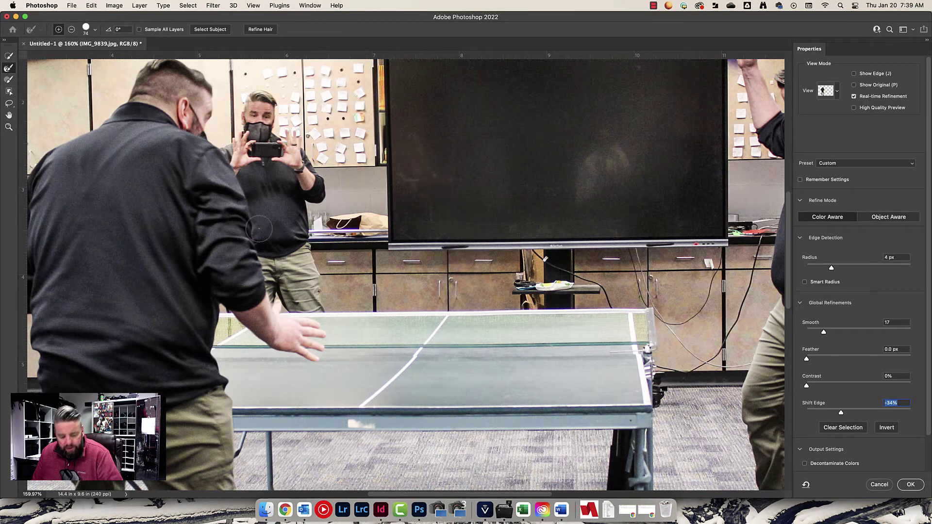
{"action": "left_click_drag", "start_coordinate": [259, 227], "coordinate": [234, 229]}
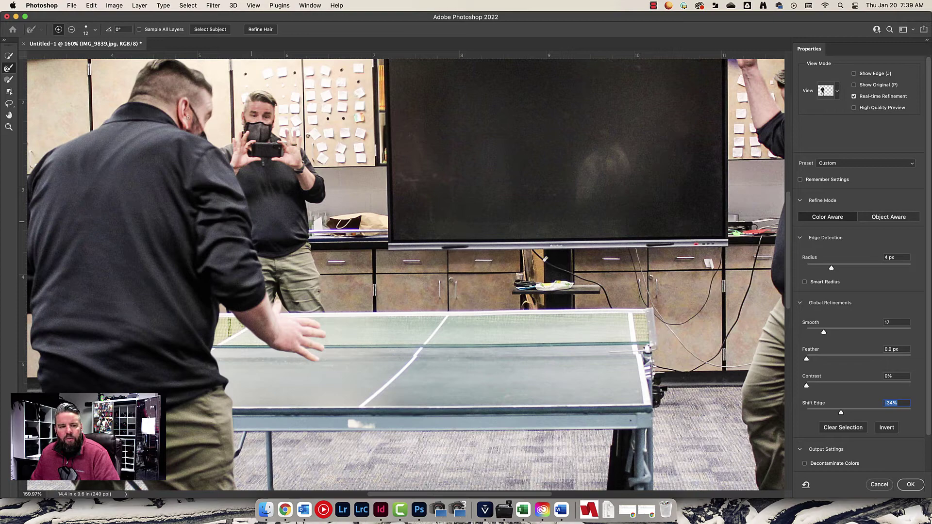
{"action": "key", "text": "v"}
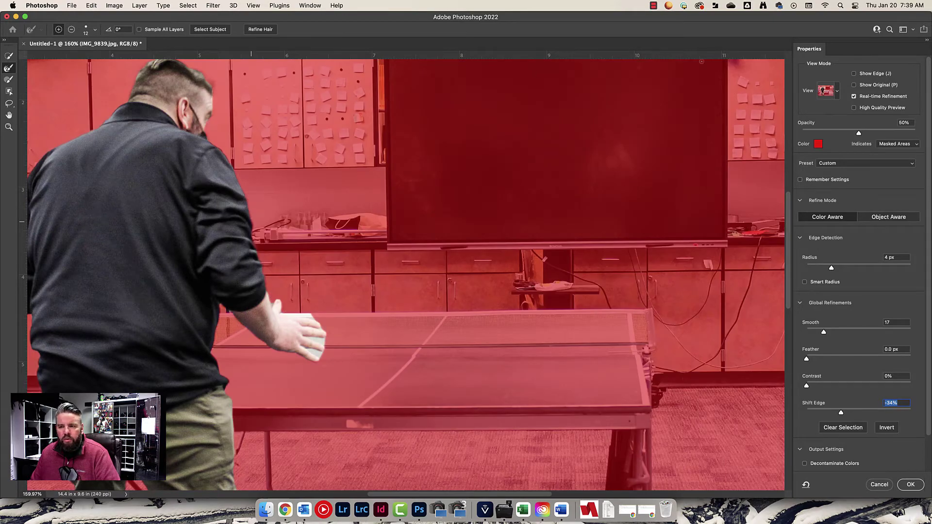
{"action": "left_click", "coordinate": [835, 91]}
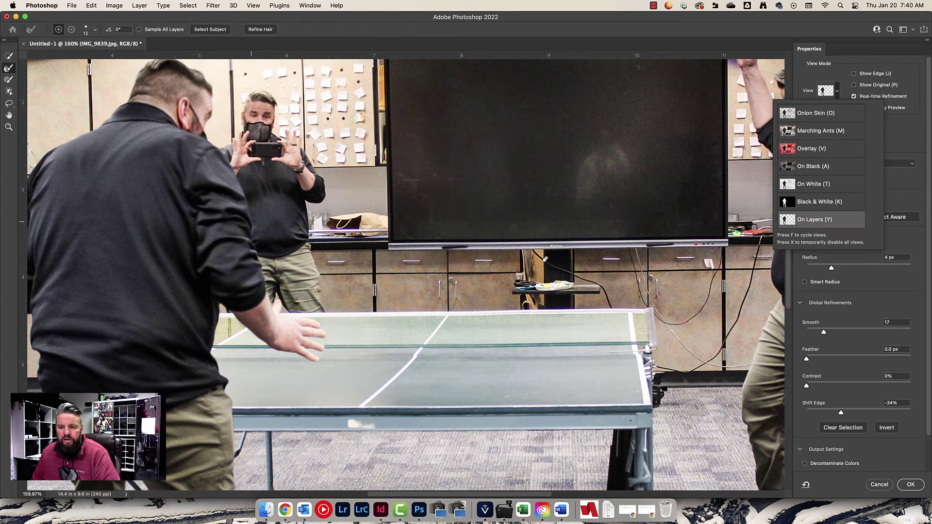
{"action": "left_click", "coordinate": [807, 361]}
- Feather the refined selection by 1.0 px and output it as a layer mask
{"action": "left_click_drag", "start_coordinate": [807, 360], "coordinate": [813, 361]}
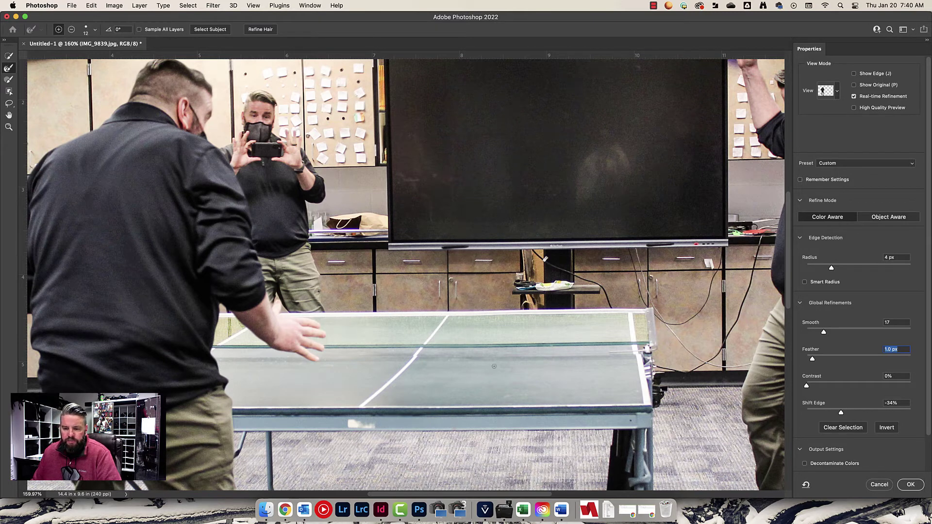
{"action": "scroll", "coordinate": [835, 432], "scroll_direction": "down", "scroll_amount": 2}
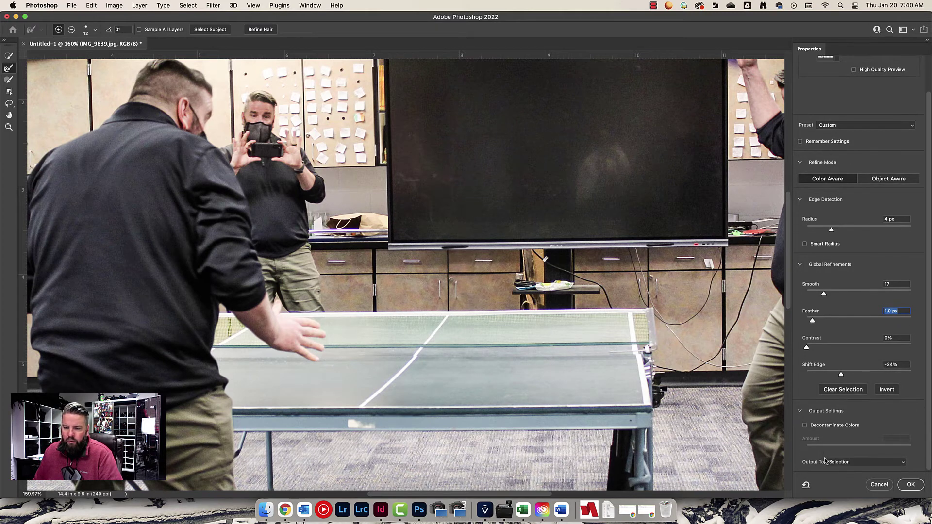
{"action": "left_click", "coordinate": [837, 465]}
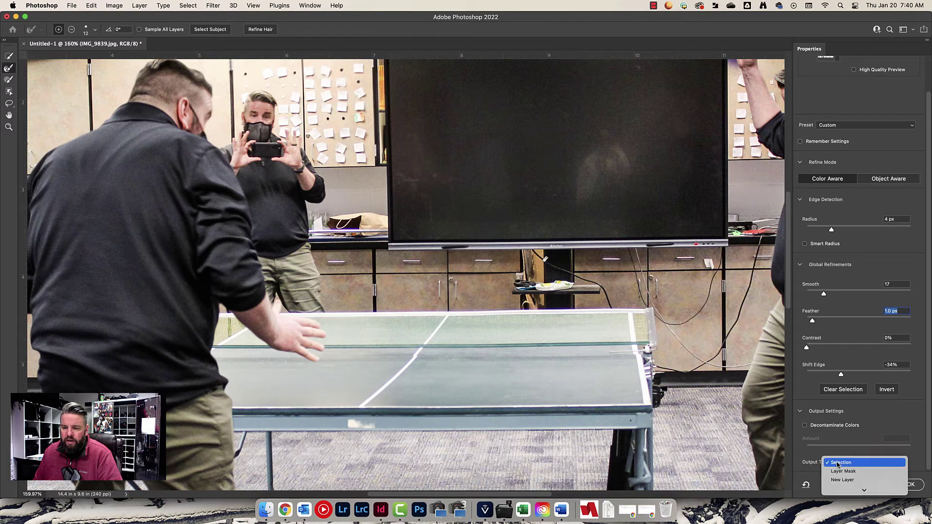
{"action": "left_click", "coordinate": [836, 471]}
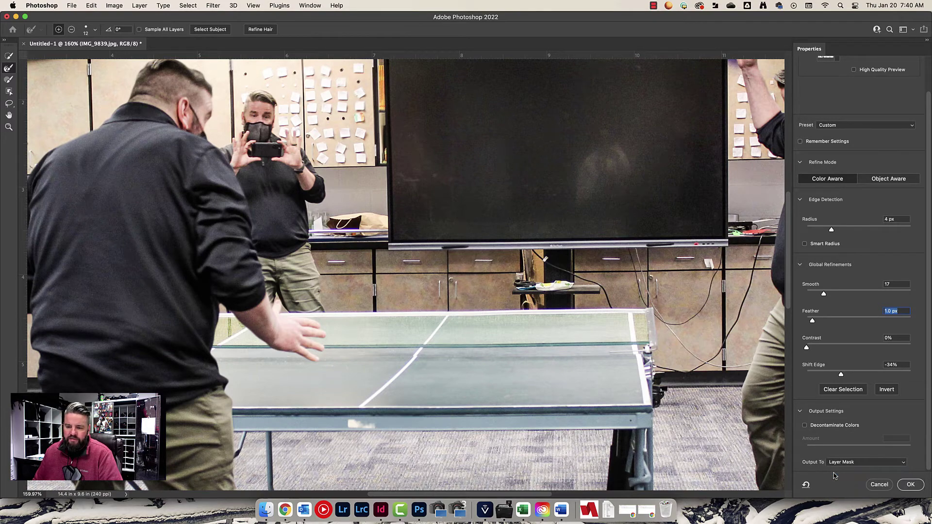
{"action": "left_click", "coordinate": [911, 485]}
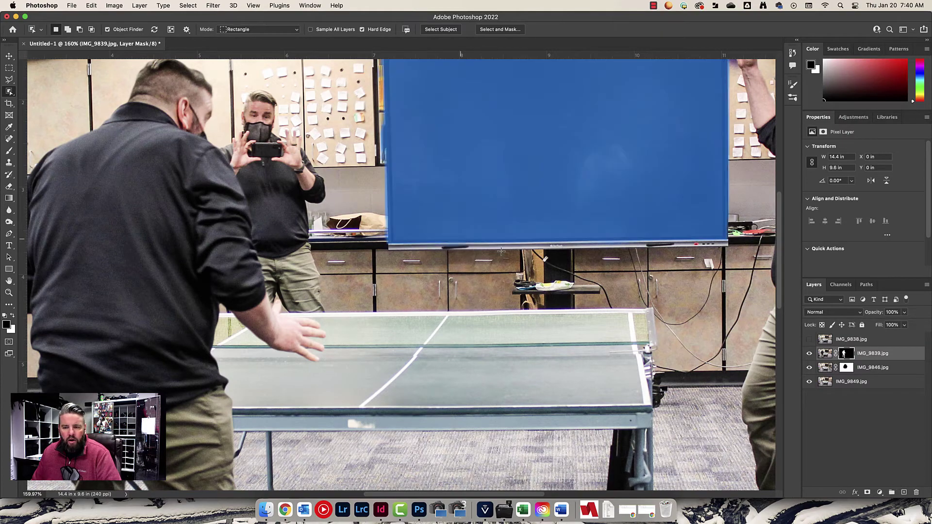
- Dab a tiny brush on IMG_9839's mask at the trouser edge, then swap to white and zoom out
{"action": "left_click", "coordinate": [845, 354]}
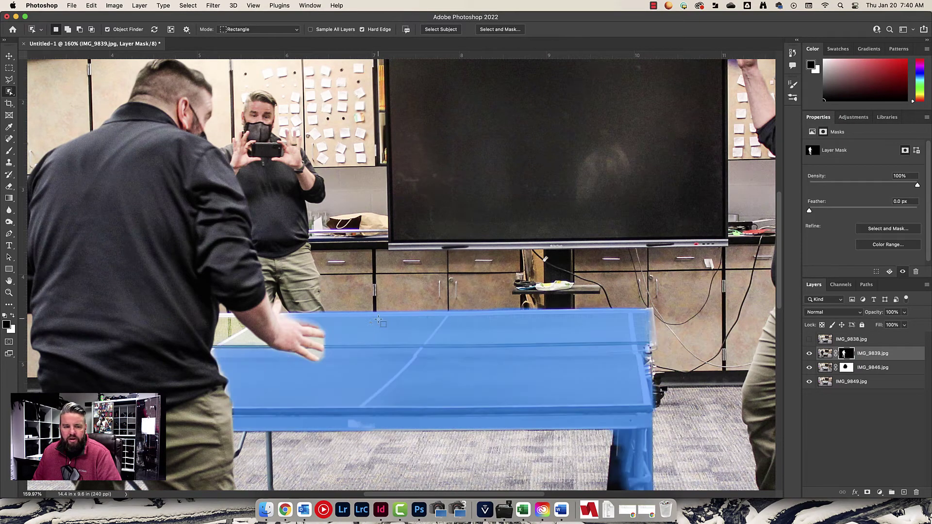
{"action": "scroll", "coordinate": [260, 309], "scroll_direction": "up", "scroll_amount": 3}
{"action": "scroll", "coordinate": [259, 309], "scroll_direction": "up", "scroll_amount": 3}
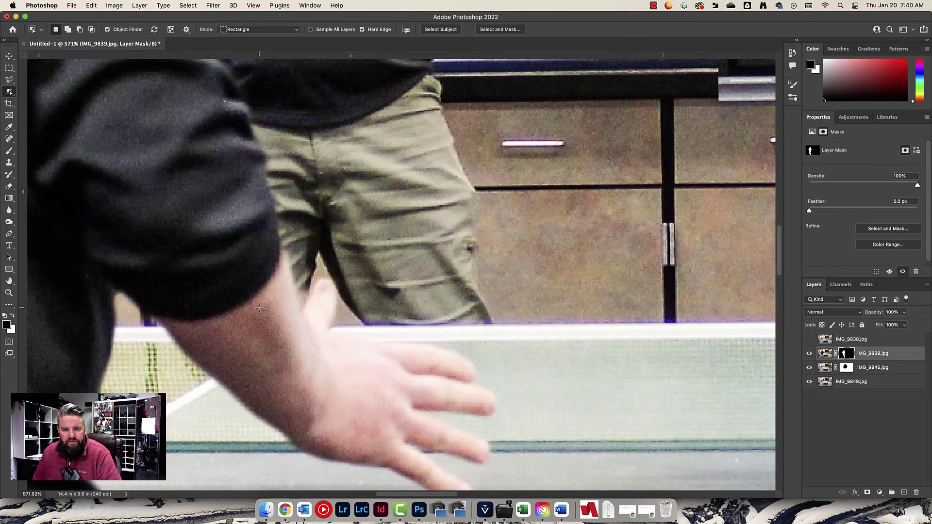
{"action": "key", "text": "b"}
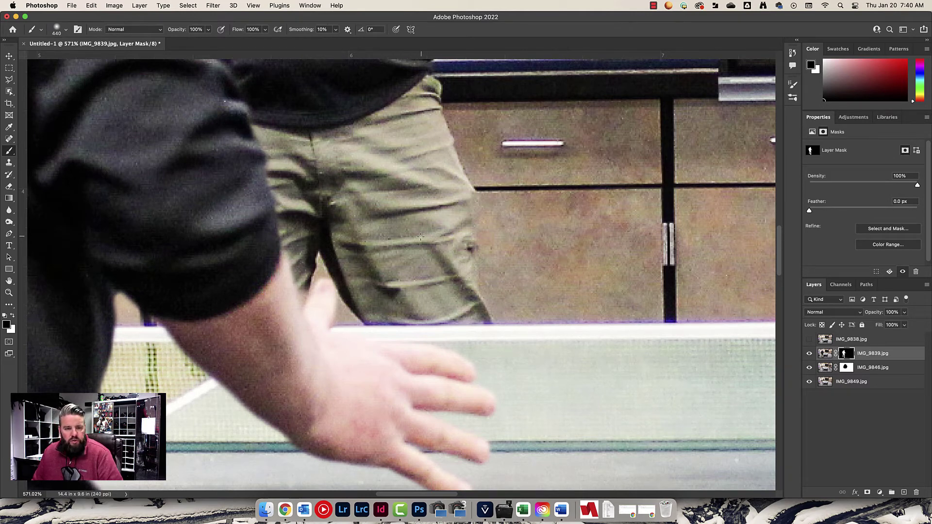
{"action": "mouse_move", "coordinate": [376, 254]}
{"action": "left_mouse_down"}
{"action": "mouse_move", "coordinate": [265, 269]}
{"action": "mouse_move", "coordinate": [199, 265]}
{"action": "left_mouse_up"}
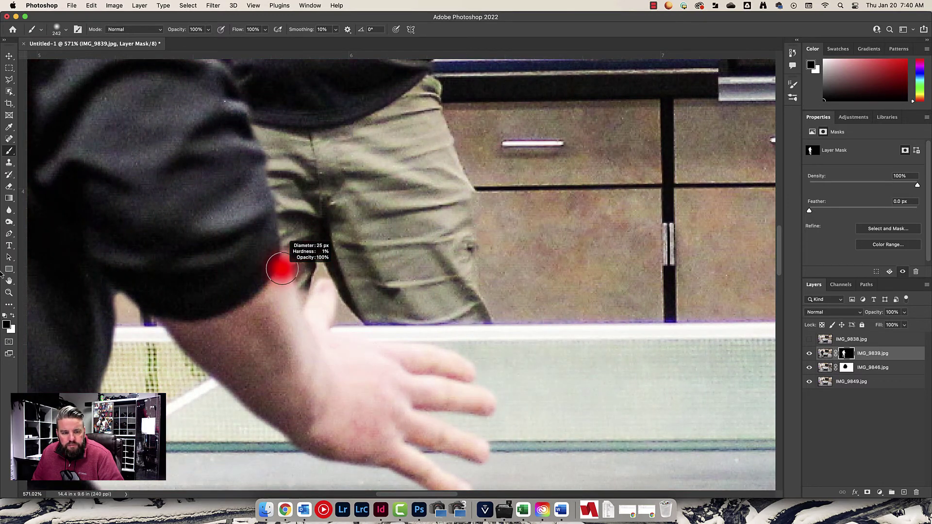
{"action": "left_click_drag", "start_coordinate": [345, 251], "coordinate": [340, 252]}
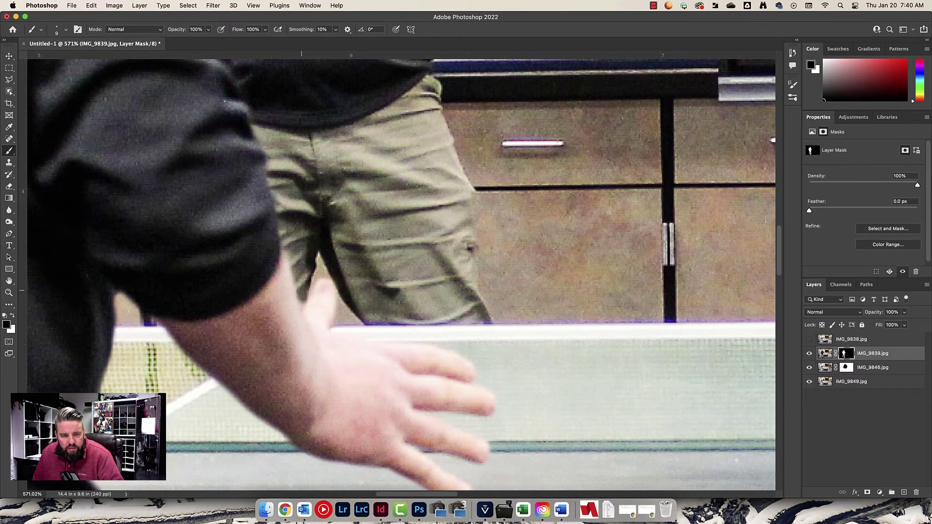
{"action": "left_click", "coordinate": [302, 303]}
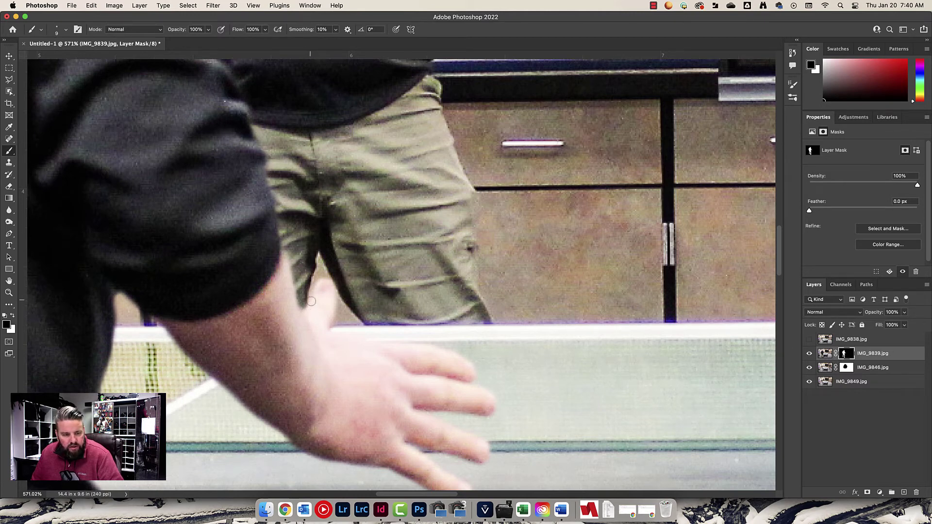
{"action": "key", "text": "x"}
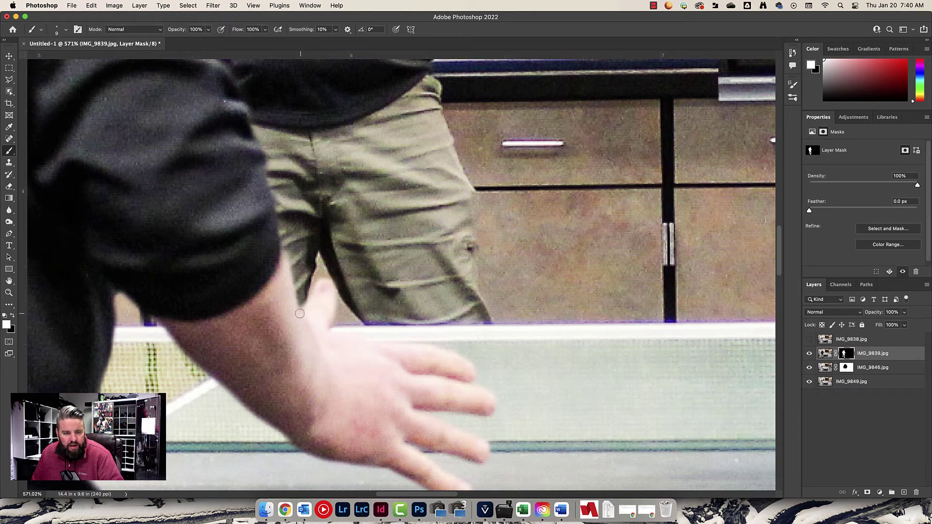
{"action": "key", "text": "super+0"}
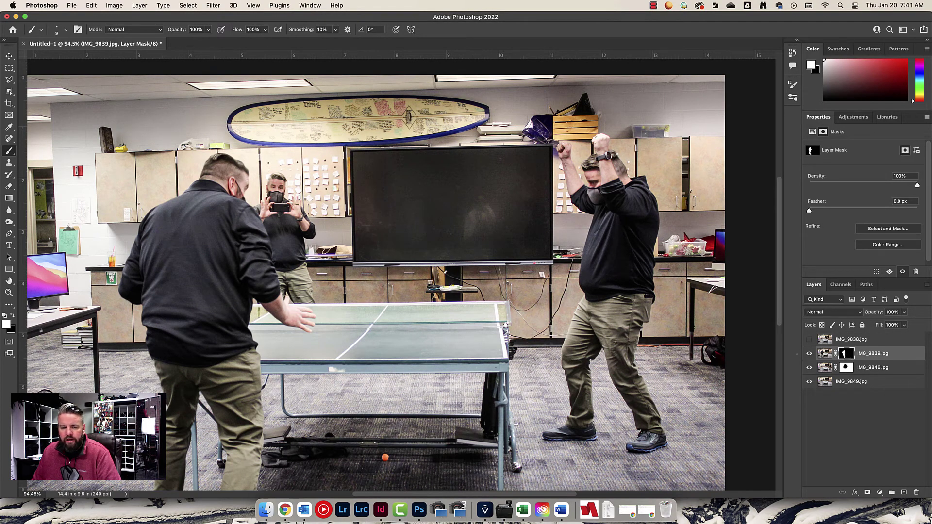
- Paint IMG_9839's mask around the front player's shoulder with a 451 px soft brush
{"action": "scroll", "coordinate": [561, 363], "scroll_direction": "down", "scroll_amount": 3}
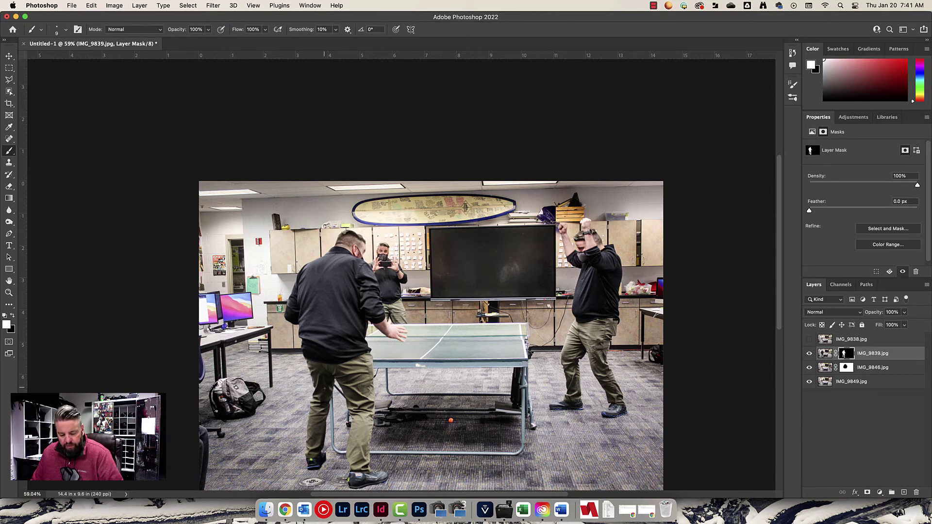
{"action": "left_click_drag", "start_coordinate": [328, 391], "coordinate": [388, 390]}
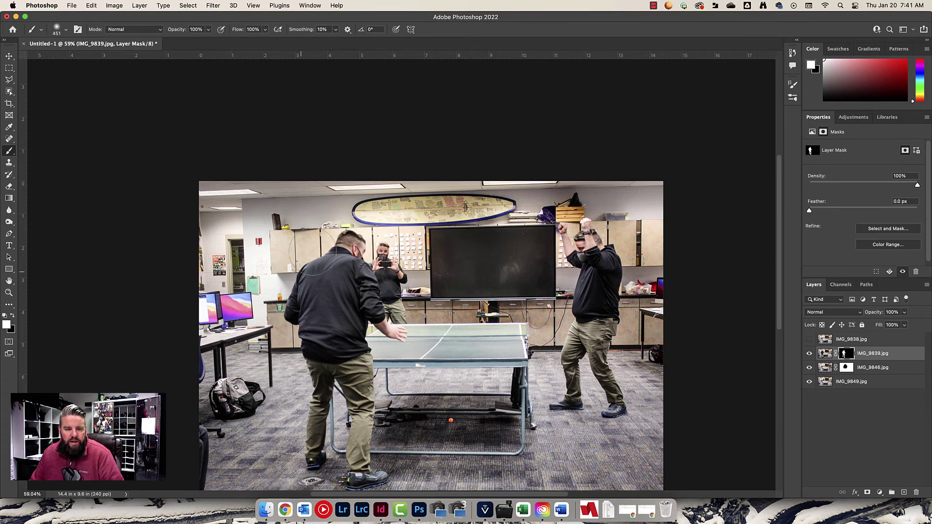
{"action": "mouse_move", "coordinate": [311, 250]}
{"action": "left_mouse_down"}
{"action": "mouse_move", "coordinate": [330, 233]}
{"action": "mouse_move", "coordinate": [350, 286]}
{"action": "left_mouse_up"}
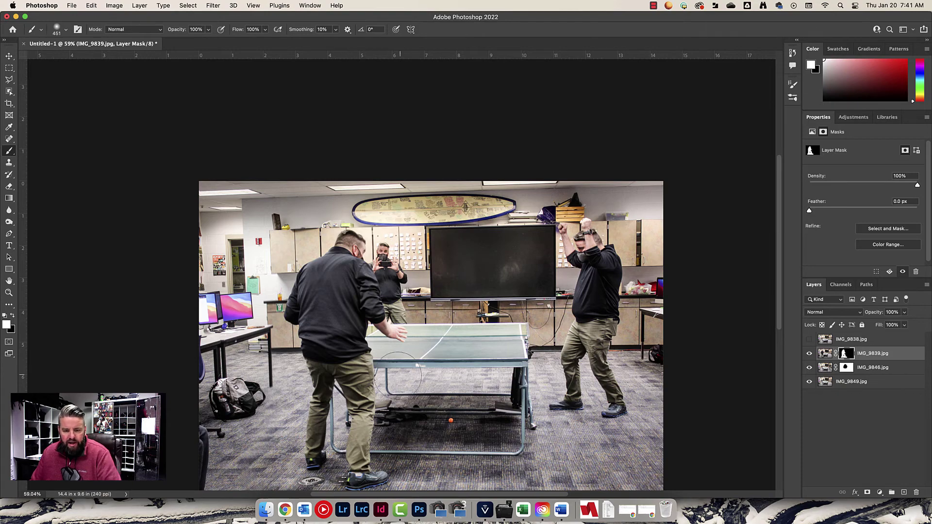
- Nudge IMG_9839 down two and right one step so the desk corner lines up
{"action": "scroll", "coordinate": [384, 368], "scroll_direction": "up", "scroll_amount": 5}
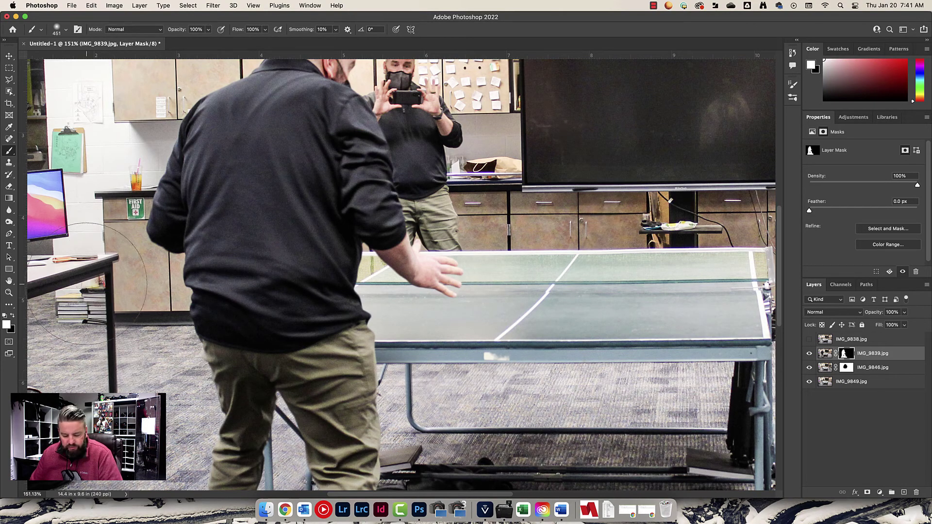
{"action": "scroll", "coordinate": [53, 277], "scroll_direction": "up", "scroll_amount": 3}
{"action": "scroll", "coordinate": [53, 277], "scroll_direction": "up", "scroll_amount": 5}
{"action": "key", "text": "v"}
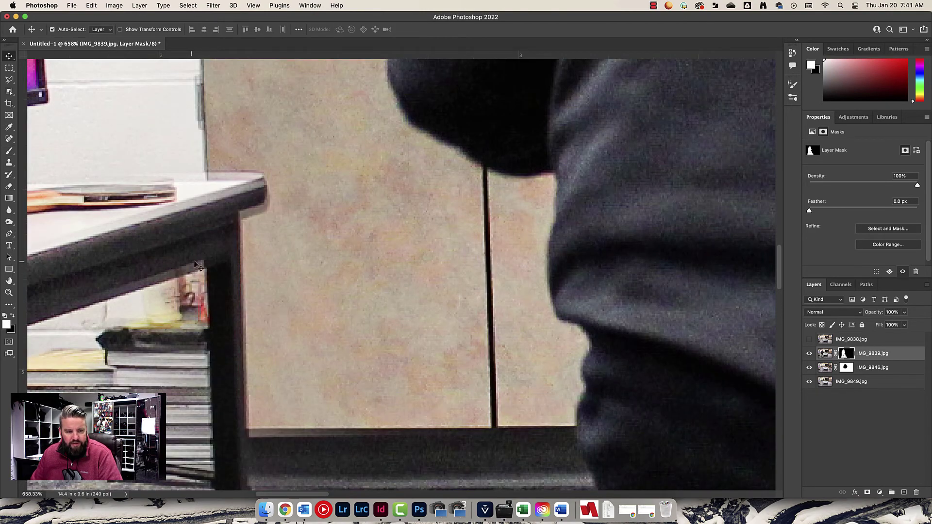
{"action": "key", "text": "Down"}
{"action": "key", "text": "Down"}
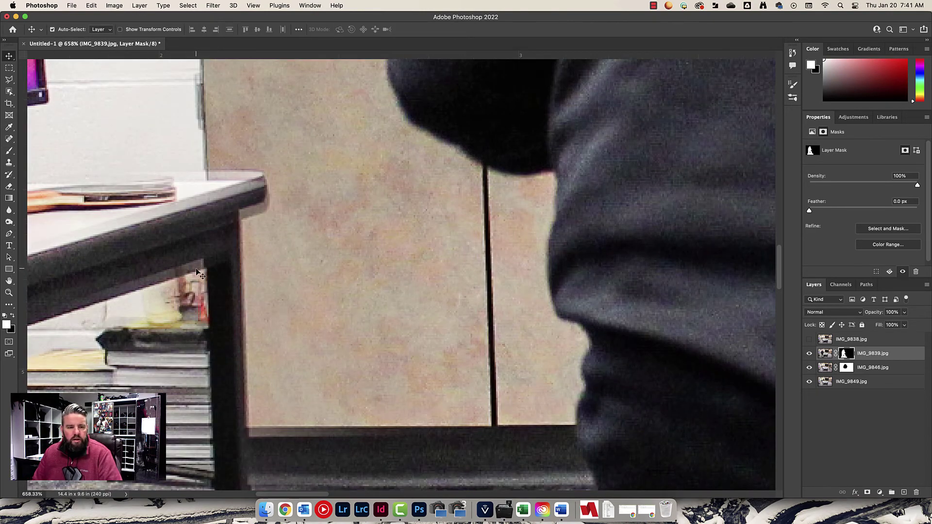
{"action": "key", "text": "Down"}
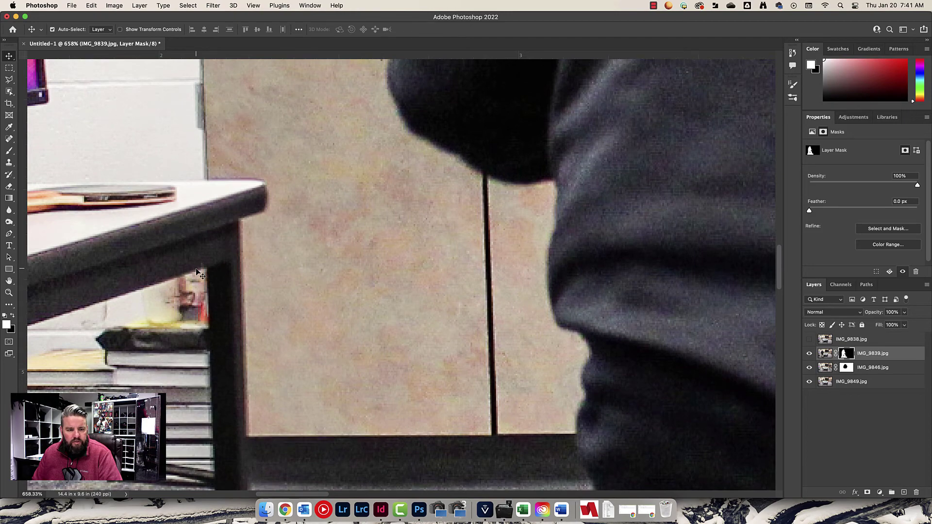
{"action": "key", "text": "Right"}
{"action": "key", "text": "Right"}
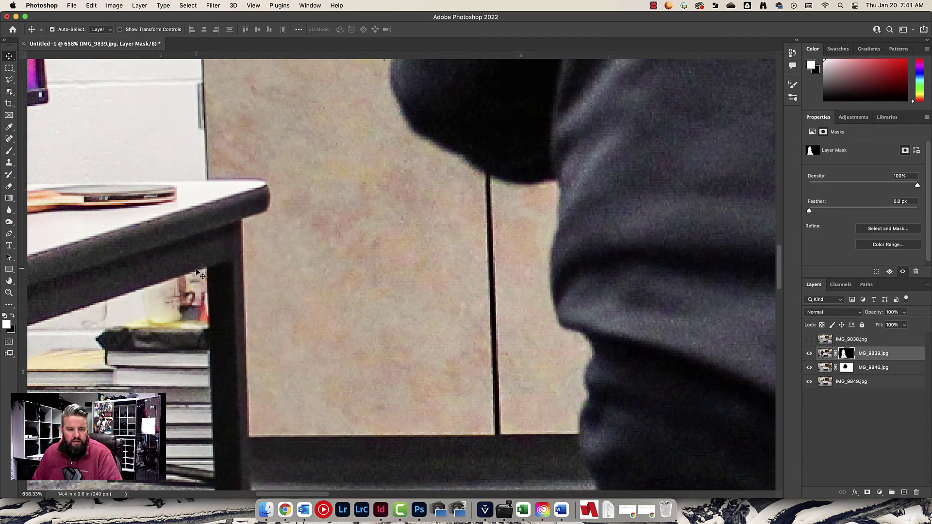
{"action": "key", "text": "super+0"}
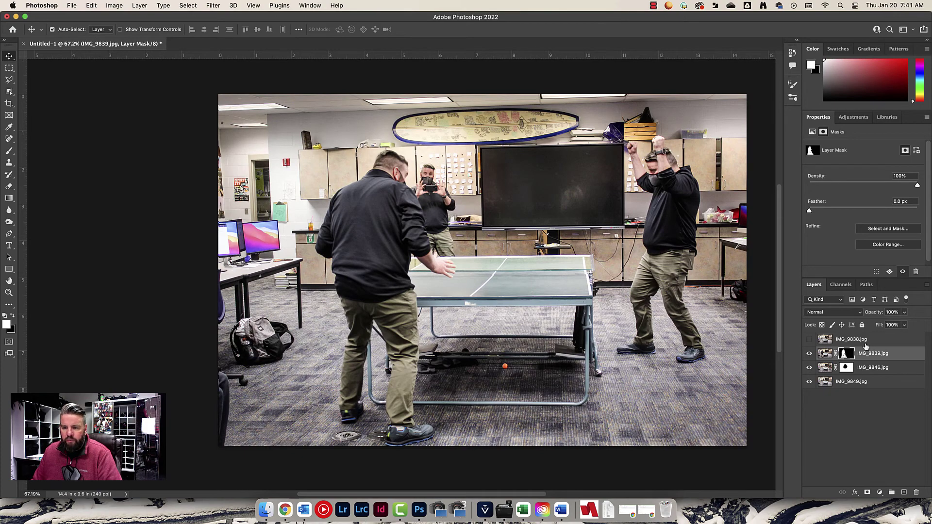
- Select and show the IMG_9838 layer and add a white layer mask to it
{"action": "left_click", "coordinate": [865, 343]}
{"action": "left_click", "coordinate": [809, 340]}
{"action": "left_click", "coordinate": [809, 341]}
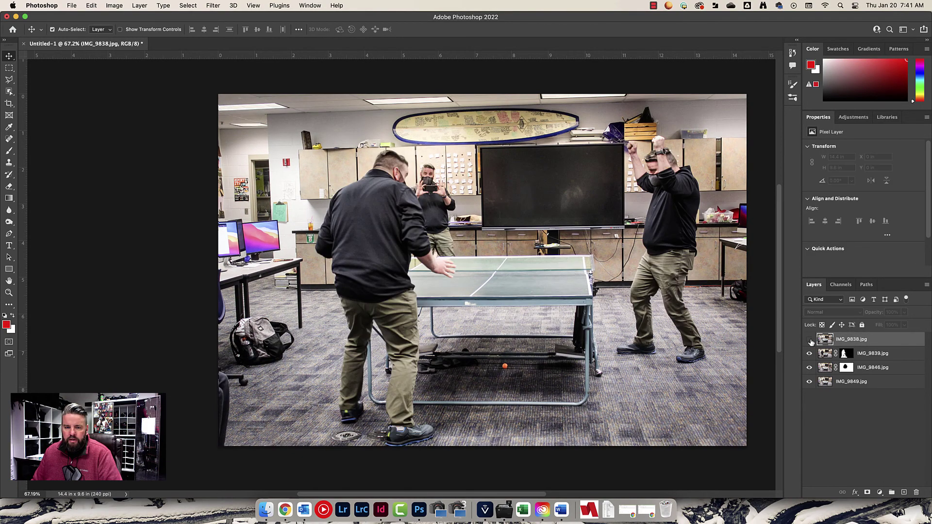
{"action": "left_click", "coordinate": [809, 339]}
{"action": "left_click", "coordinate": [809, 340]}
{"action": "left_click", "coordinate": [810, 341]}
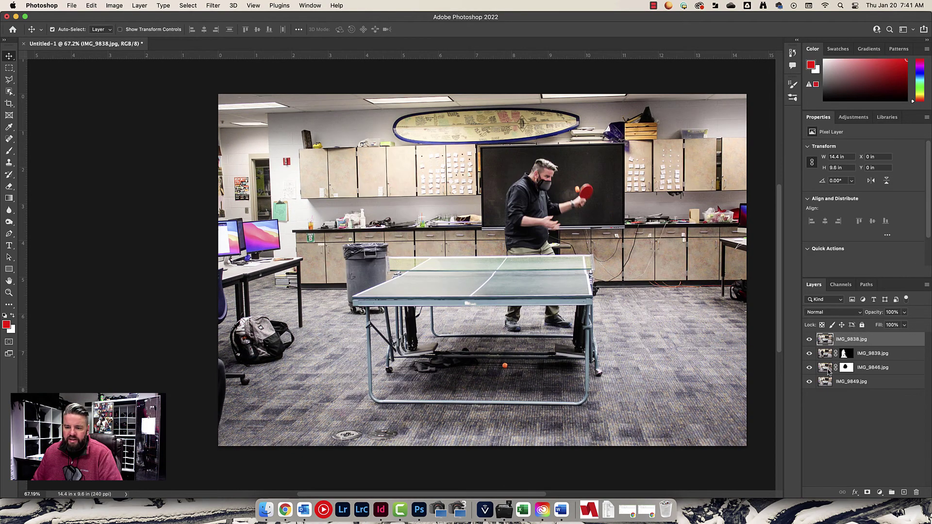
{"action": "left_click", "coordinate": [867, 493]}
- Paint black on IMG_9838's mask to reveal only the paddle-holding player, undoing the stray head stroke
{"action": "key", "text": "b"}
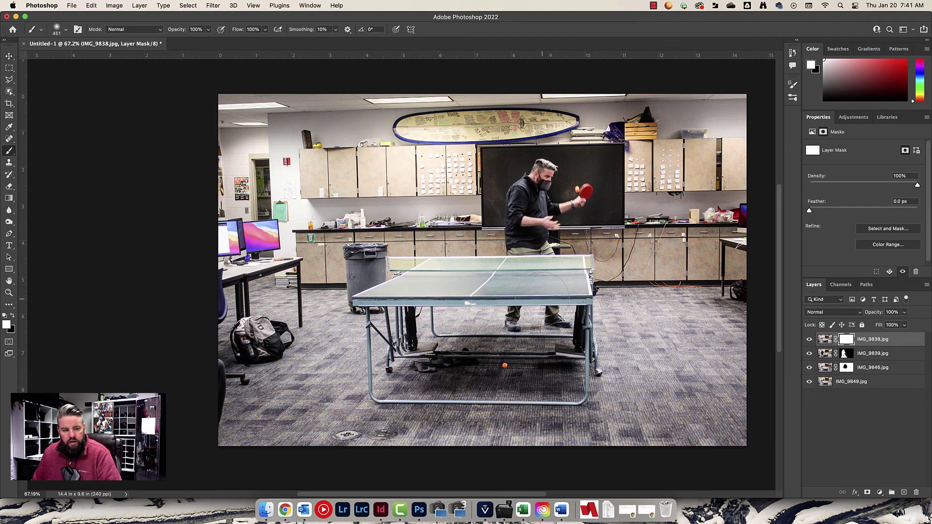
{"action": "key", "text": "x"}
{"action": "mouse_move", "coordinate": [667, 292]}
{"action": "left_mouse_down"}
{"action": "mouse_move", "coordinate": [667, 204]}
{"action": "mouse_move", "coordinate": [651, 192]}
{"action": "mouse_move", "coordinate": [652, 137]}
{"action": "mouse_move", "coordinate": [644, 136]}
{"action": "mouse_move", "coordinate": [677, 153]}
{"action": "mouse_move", "coordinate": [698, 204]}
{"action": "mouse_move", "coordinate": [685, 378]}
{"action": "mouse_move", "coordinate": [647, 419]}
{"action": "mouse_move", "coordinate": [624, 397]}
{"action": "mouse_move", "coordinate": [646, 291]}
{"action": "left_mouse_up"}
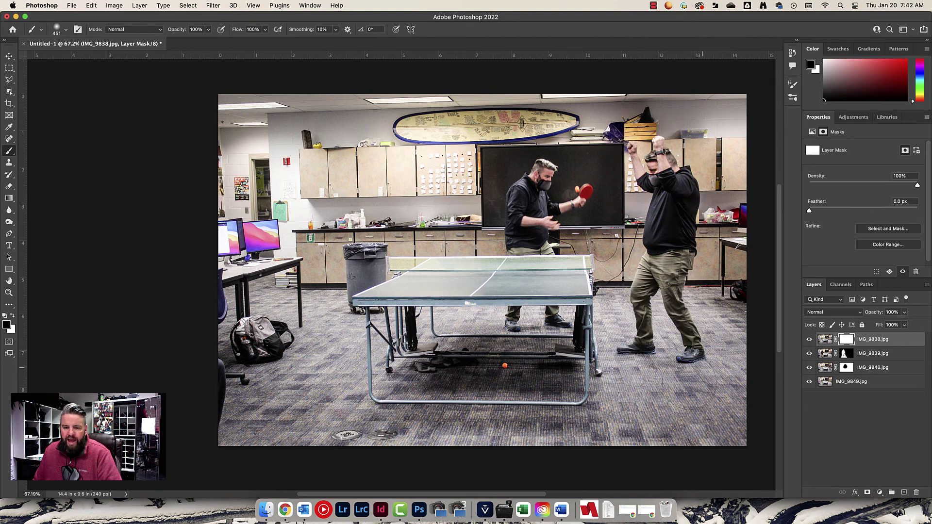
{"action": "mouse_move", "coordinate": [427, 369]}
{"action": "left_mouse_down"}
{"action": "mouse_move", "coordinate": [398, 292]}
{"action": "mouse_move", "coordinate": [417, 398]}
{"action": "mouse_move", "coordinate": [378, 417]}
{"action": "mouse_move", "coordinate": [349, 402]}
{"action": "left_mouse_up"}
{"action": "mouse_move", "coordinate": [315, 449]}
{"action": "left_mouse_down"}
{"action": "mouse_move", "coordinate": [364, 431]}
{"action": "mouse_move", "coordinate": [389, 151]}
{"action": "mouse_move", "coordinate": [411, 276]}
{"action": "mouse_move", "coordinate": [415, 170]}
{"action": "mouse_move", "coordinate": [448, 221]}
{"action": "mouse_move", "coordinate": [448, 182]}
{"action": "mouse_move", "coordinate": [446, 309]}
{"action": "mouse_move", "coordinate": [364, 147]}
{"action": "mouse_move", "coordinate": [343, 182]}
{"action": "mouse_move", "coordinate": [334, 315]}
{"action": "mouse_move", "coordinate": [359, 221]}
{"action": "mouse_move", "coordinate": [332, 217]}
{"action": "mouse_move", "coordinate": [344, 300]}
{"action": "mouse_move", "coordinate": [325, 318]}
{"action": "mouse_move", "coordinate": [321, 360]}
{"action": "left_mouse_up"}
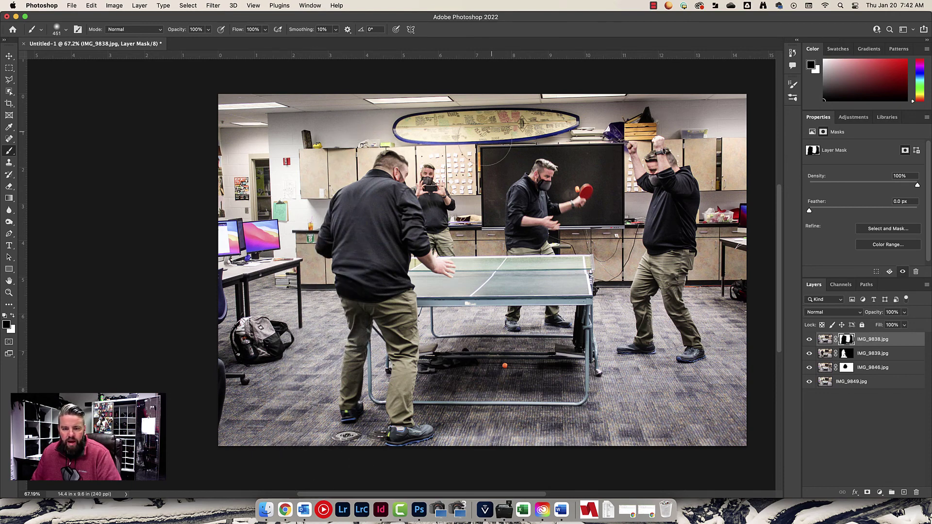
{"action": "mouse_move", "coordinate": [445, 163]}
{"action": "left_mouse_down"}
{"action": "mouse_move", "coordinate": [568, 157]}
{"action": "mouse_move", "coordinate": [525, 156]}
{"action": "mouse_move", "coordinate": [557, 157]}
{"action": "mouse_move", "coordinate": [534, 165]}
{"action": "left_mouse_up"}
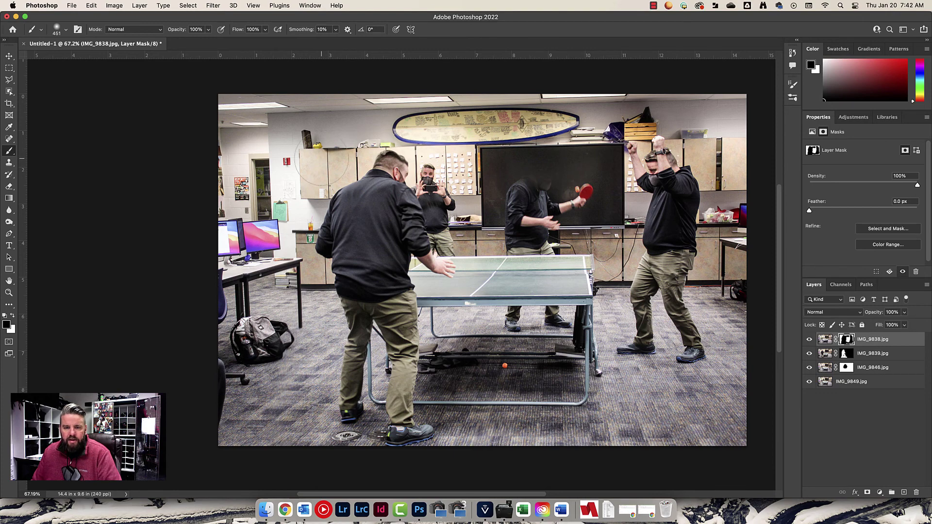
{"action": "key", "text": "super+z"}
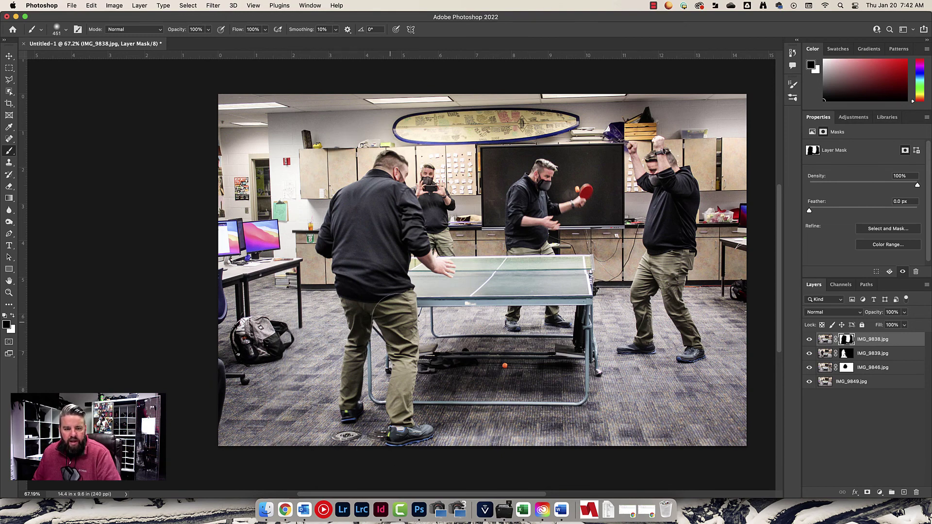
{"action": "scroll", "coordinate": [416, 313], "scroll_direction": "up", "scroll_amount": 5}
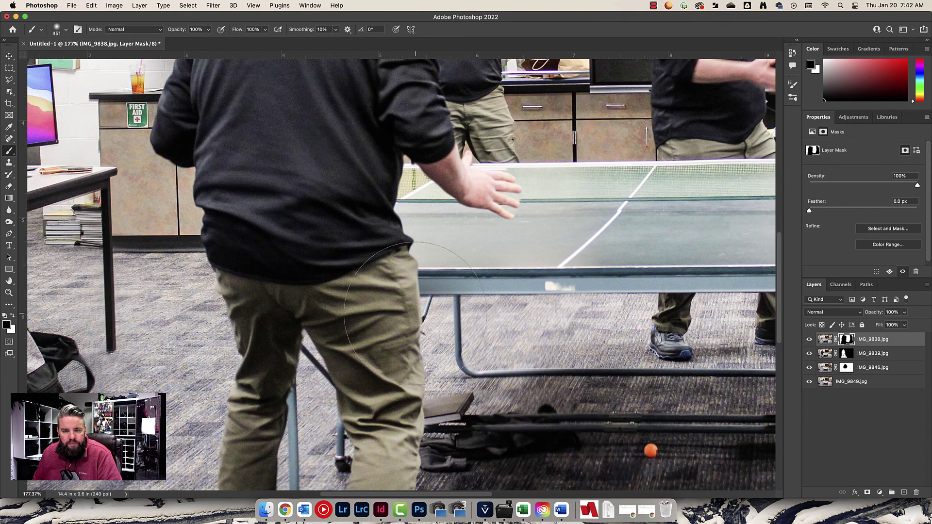
- Fit the whole four-player composite on screen and open the File menu to save a copy
{"action": "key", "text": "v"}
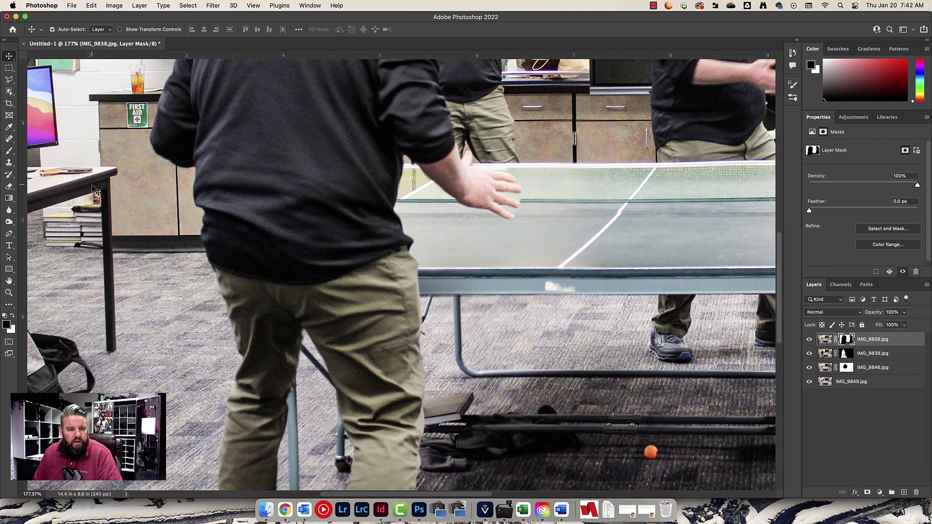
{"action": "scroll", "coordinate": [94, 188], "scroll_direction": "down", "scroll_amount": 20}
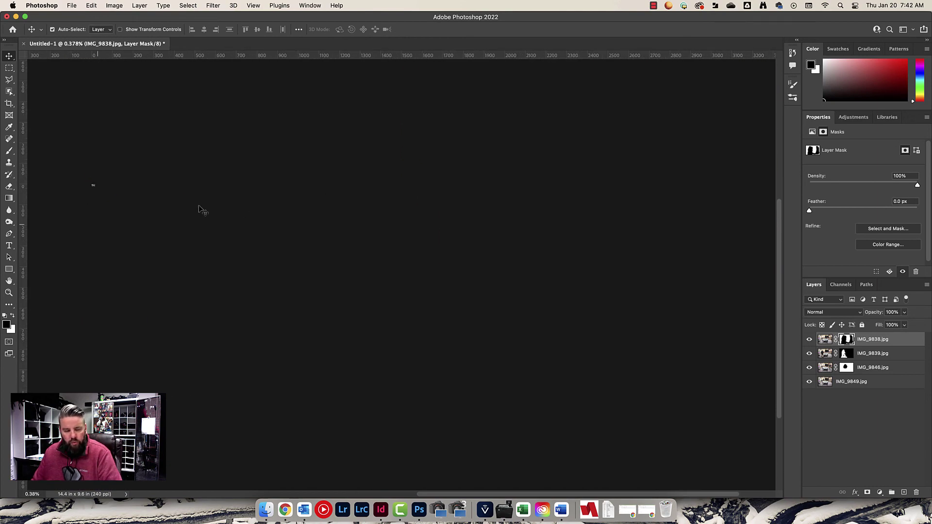
{"action": "double_click", "coordinate": [9, 280]}
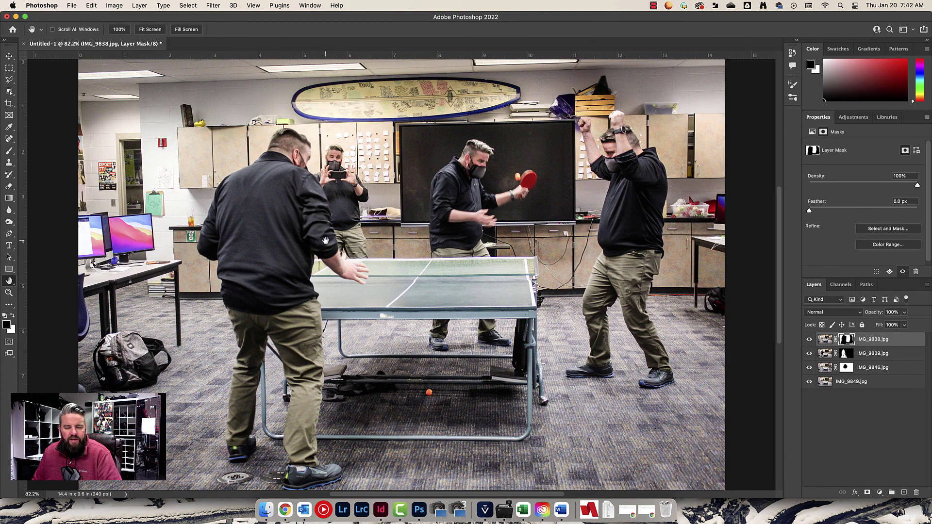
{"action": "left_click", "coordinate": [72, 6]}
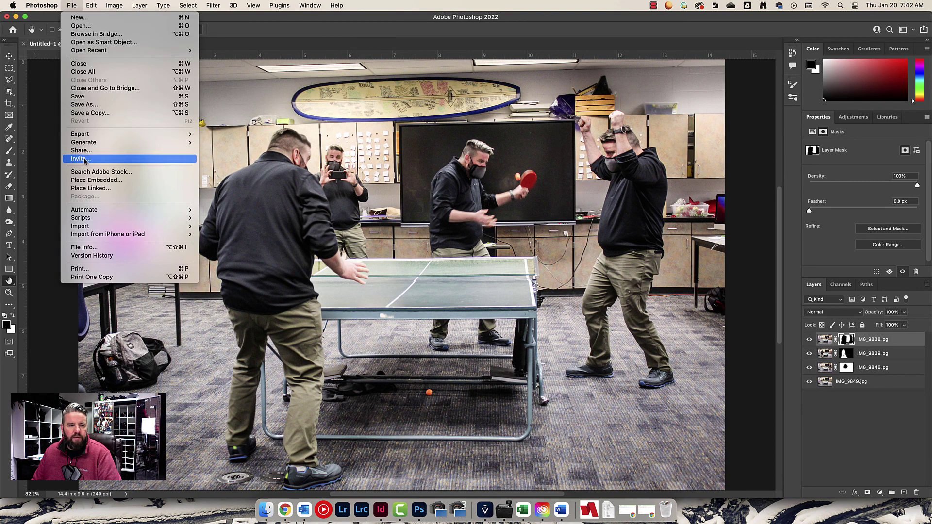